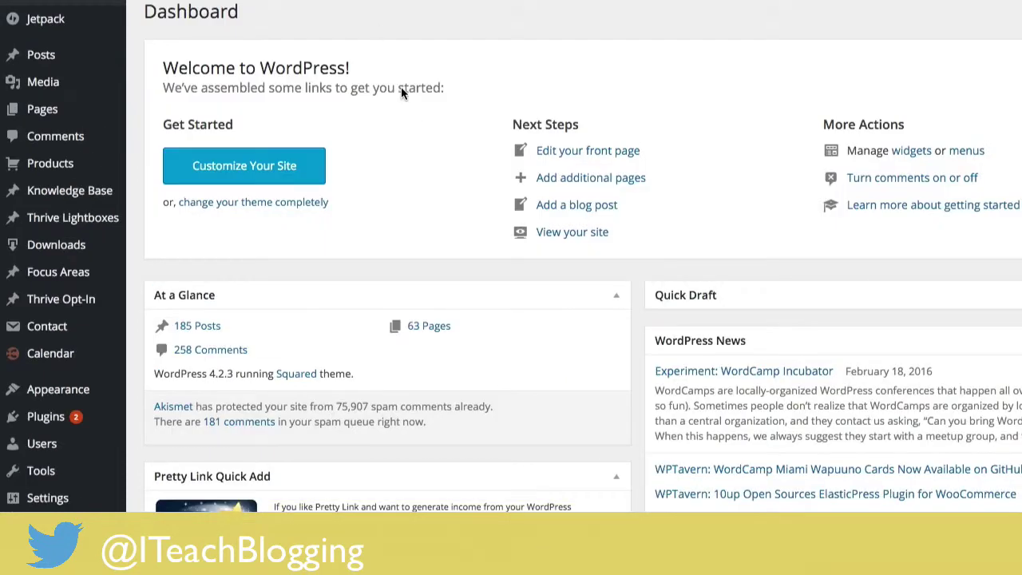
Step: Go to Thrive Dashboard and open the Thrive Leads dashboard with its lead groups and 4.71% conversion rate
scroll(402, 87, "down", 6)
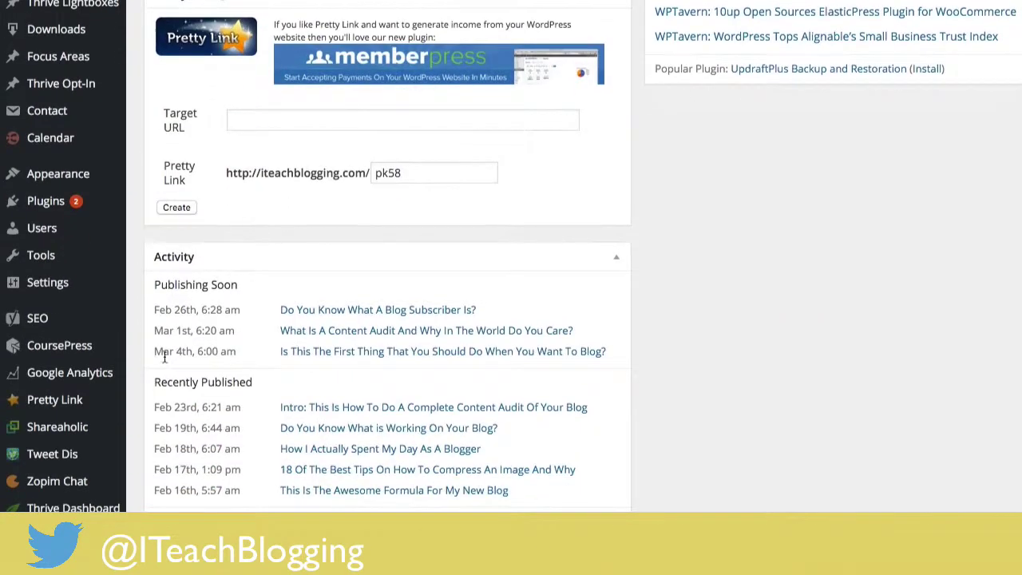
mouse_move(102, 508)
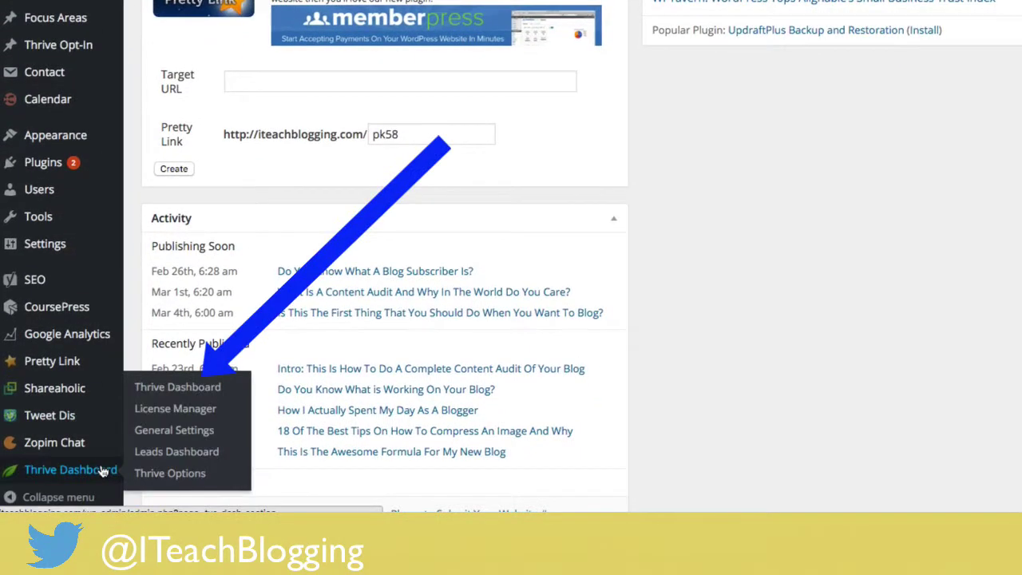
left_click(183, 389)
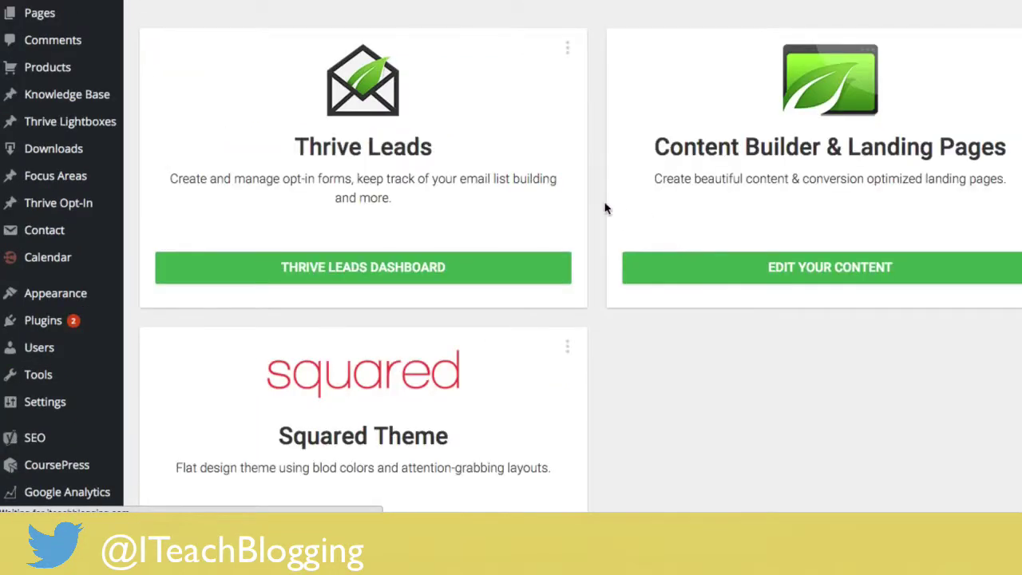
scroll(605, 208, "down", 2)
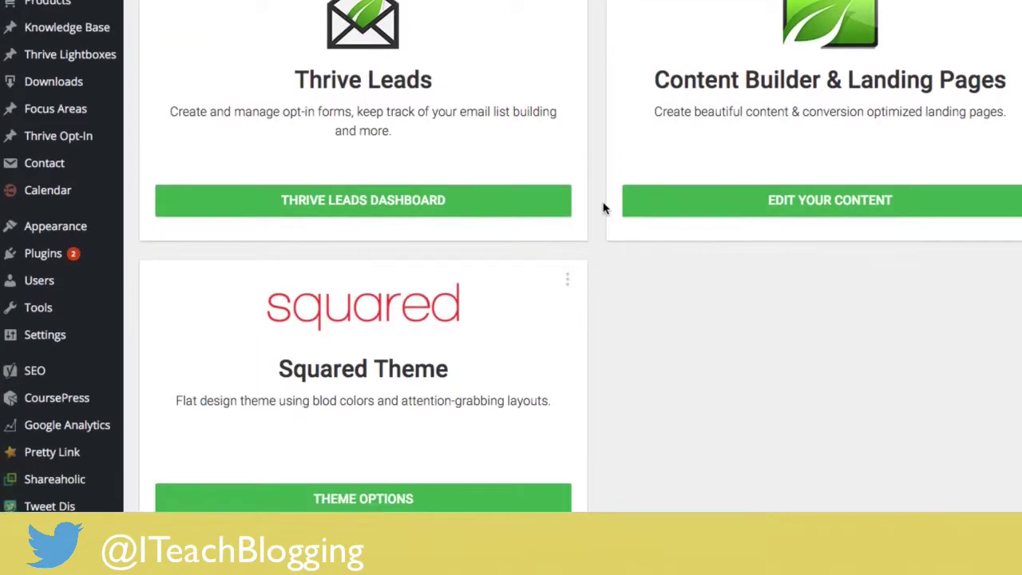
left_click(439, 206)
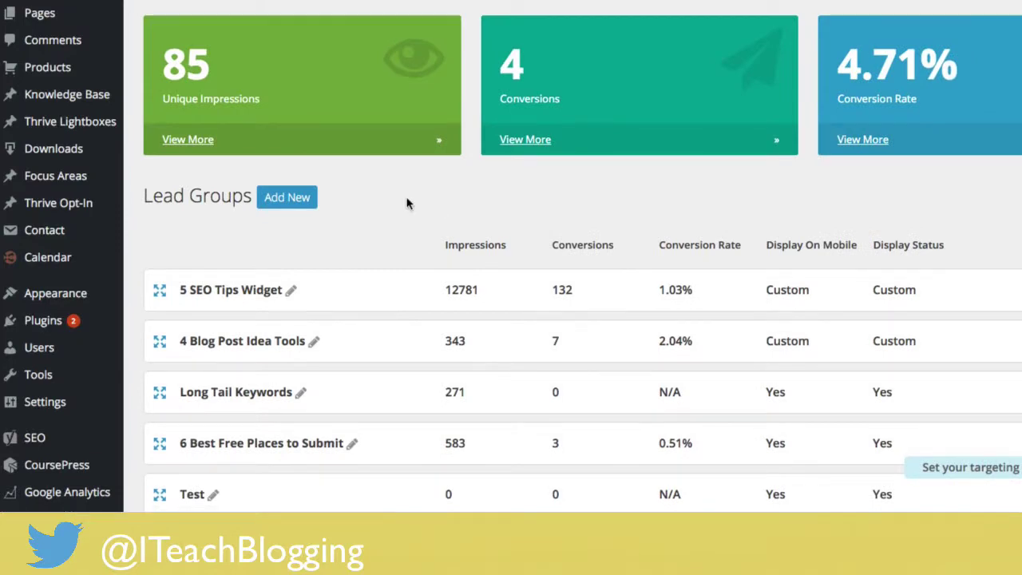
Step: Find the Lead Shortcodes section and bring up the Add New Lead Shortcode dialog
scroll(407, 204, "down", 10)
scroll(243, 128, "up", 2)
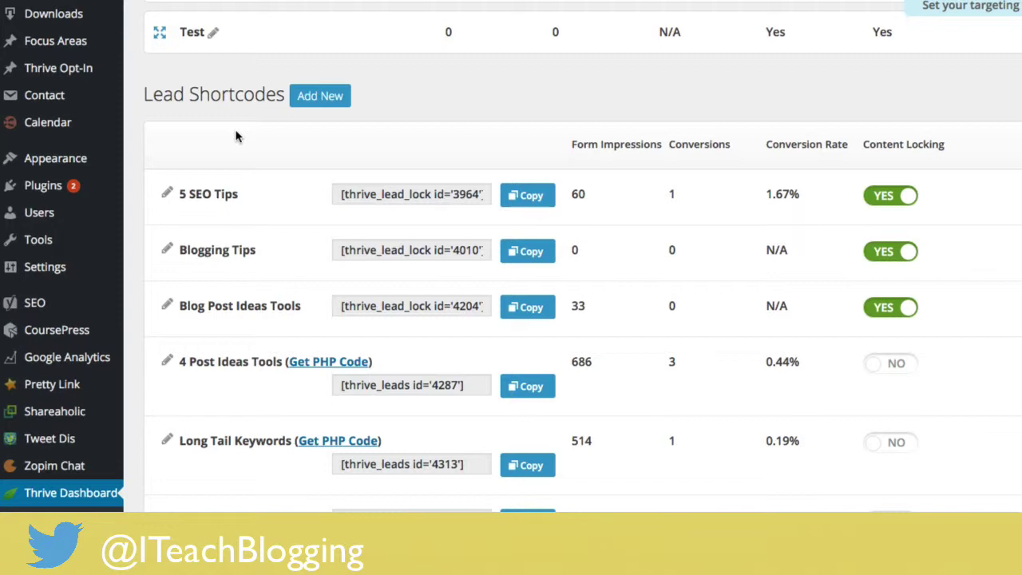
left_click(473, 387)
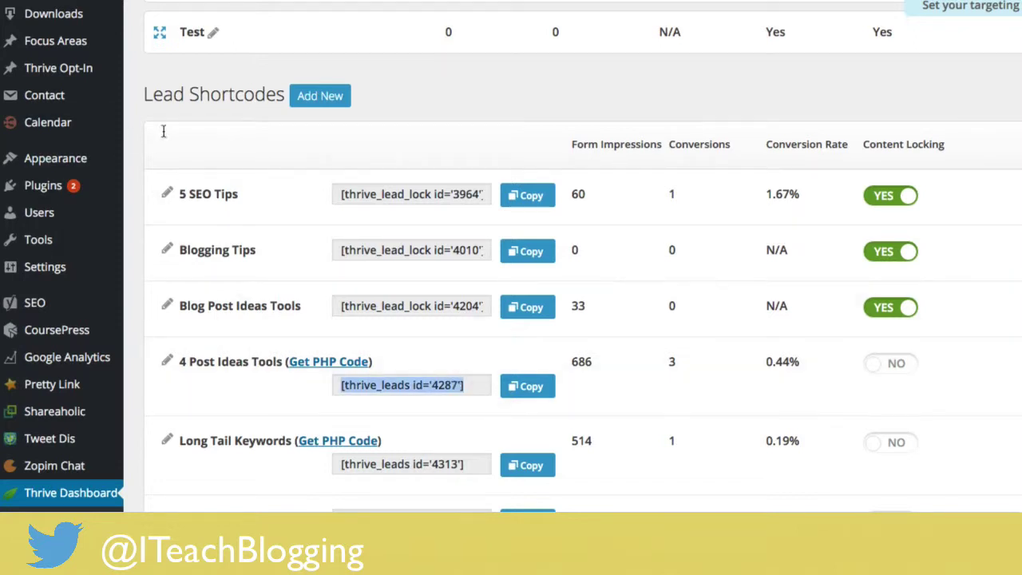
left_click(414, 86)
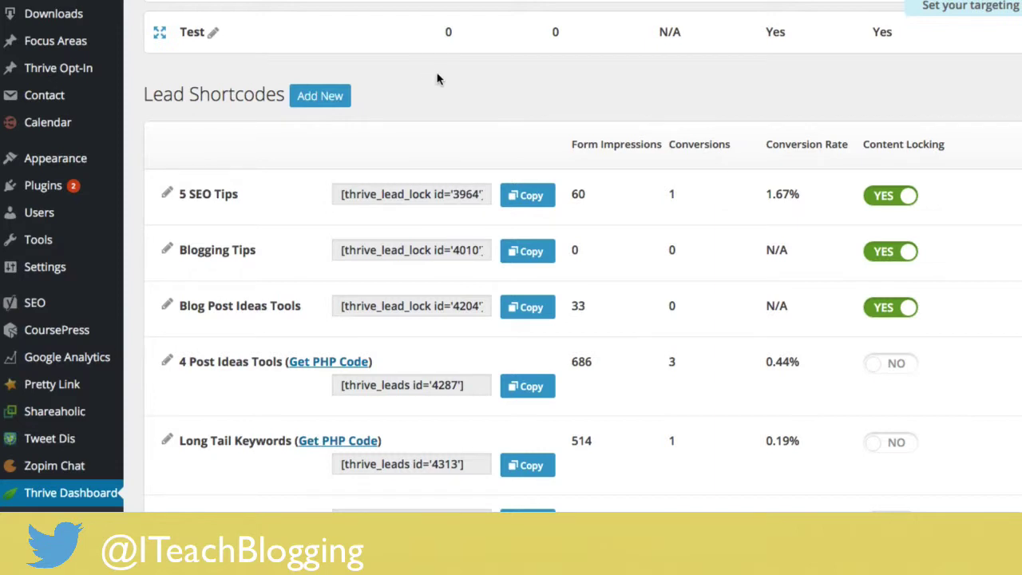
left_click(311, 97)
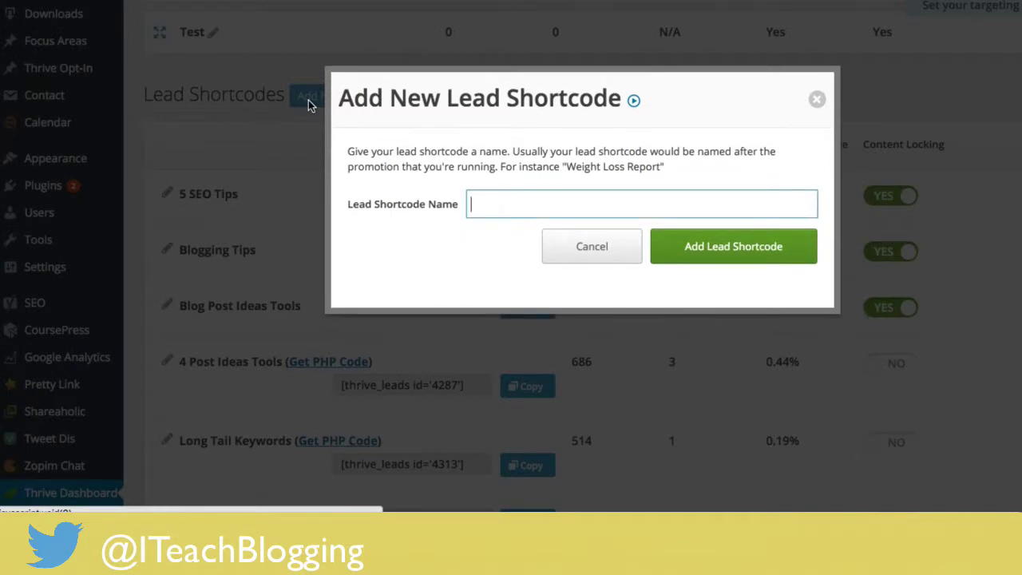
Step: Create a lead shortcode named 'Test for folks' and scroll down to its new row
type("Test for folks")
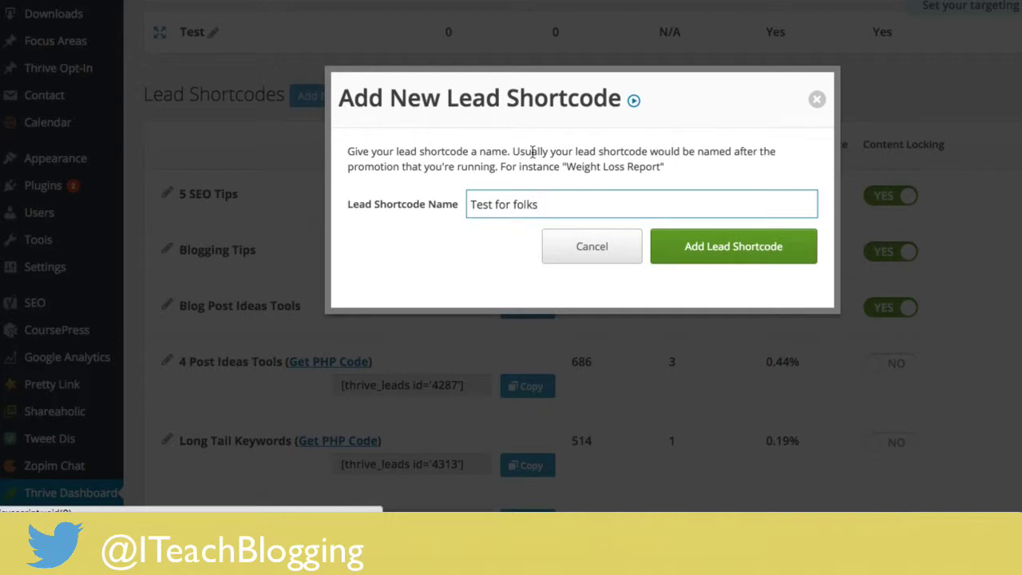
left_click(689, 249)
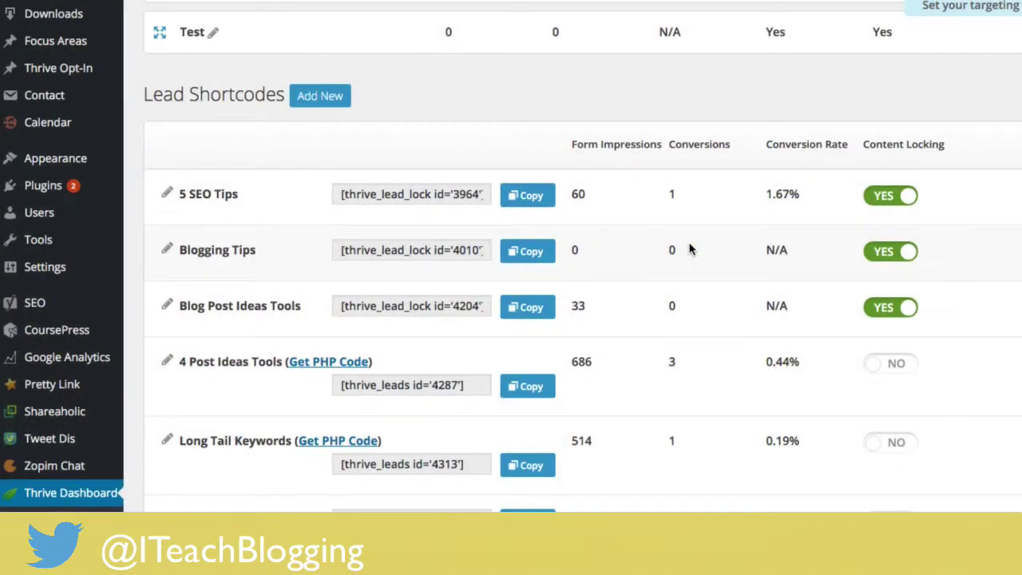
scroll(632, 103, "down", 6)
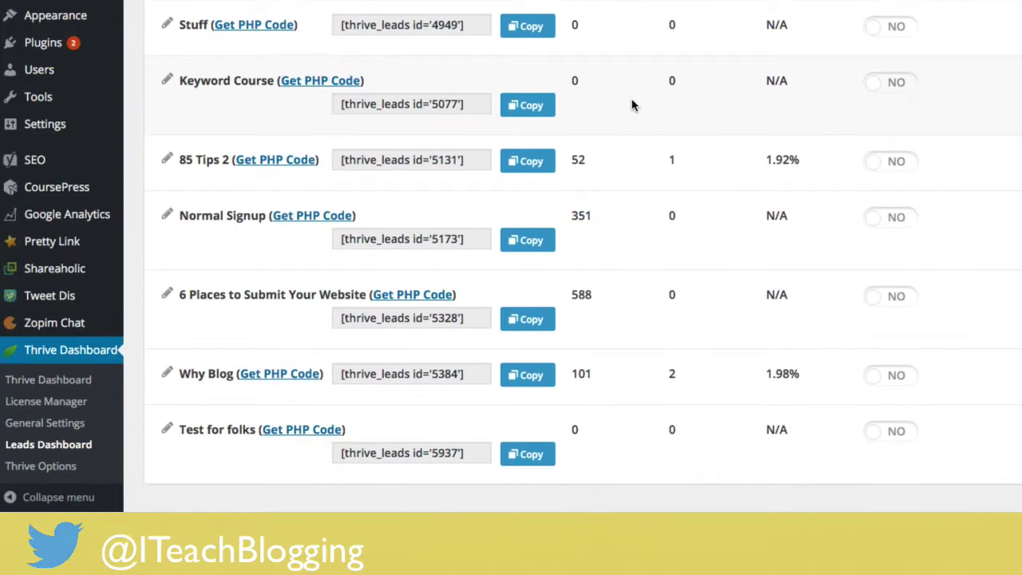
scroll(631, 104, "down", 3)
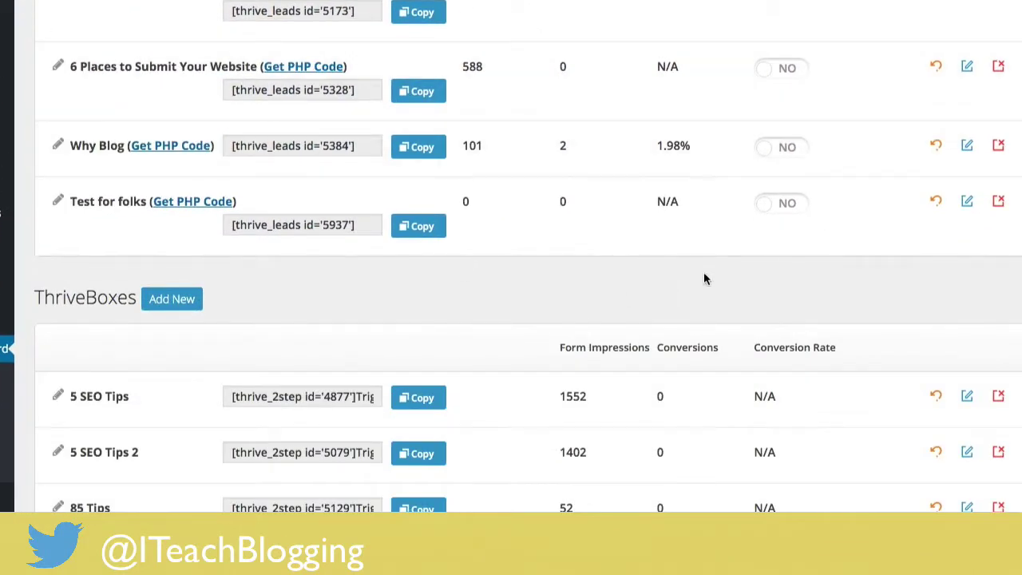
Step: Edit the 'Test for folks' shortcode and create a new form in it named 'Form'
left_click(970, 208)
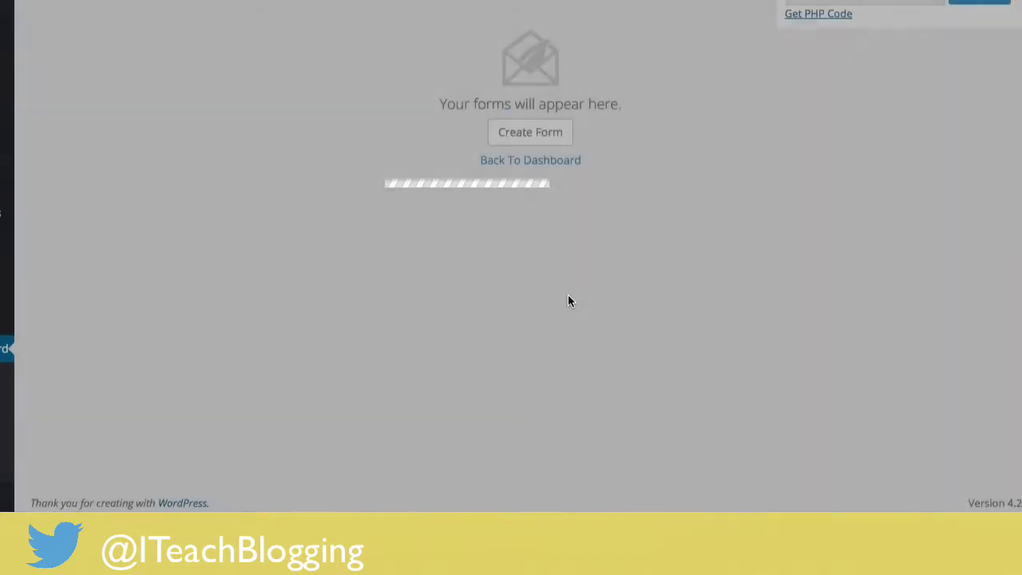
left_click(541, 135)
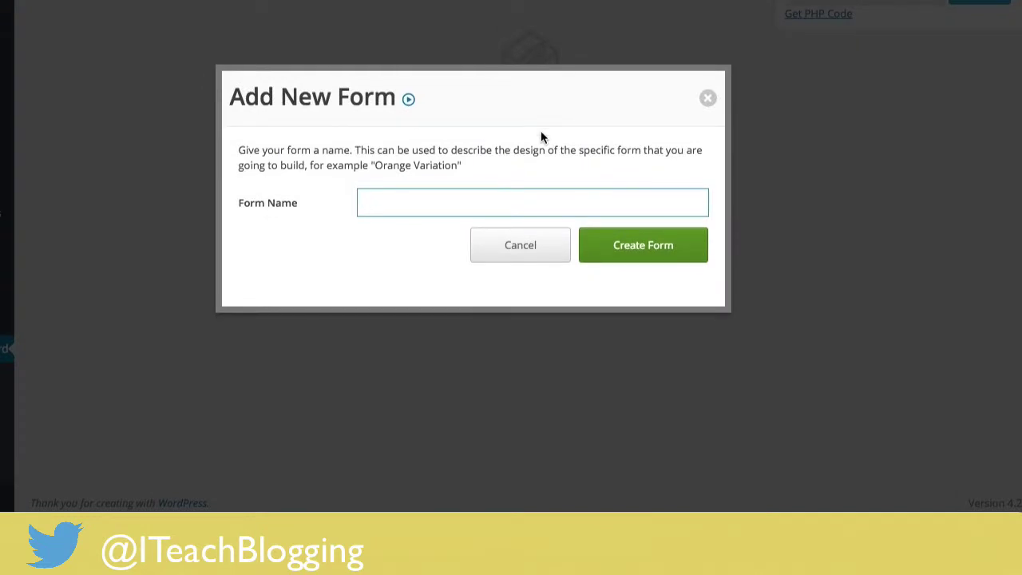
type("Form")
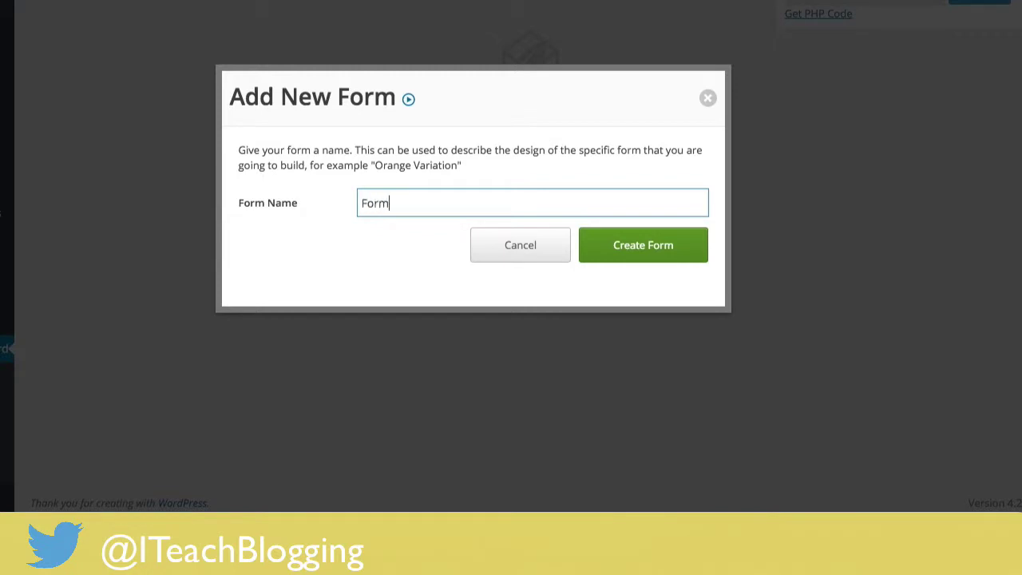
left_click(654, 248)
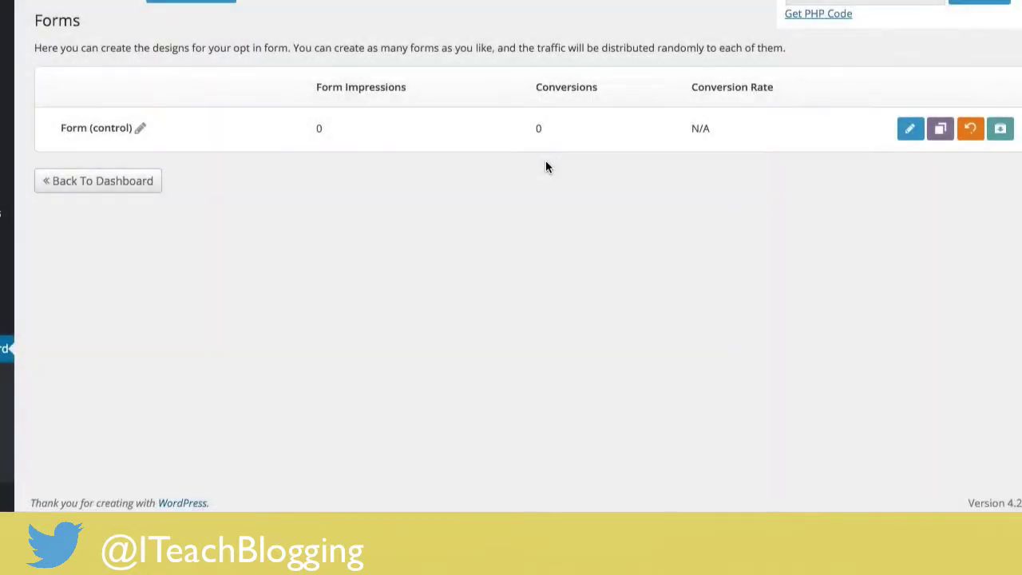
Step: Open Edit Design on the Form (control) row to reach the template chooser
left_click(910, 131)
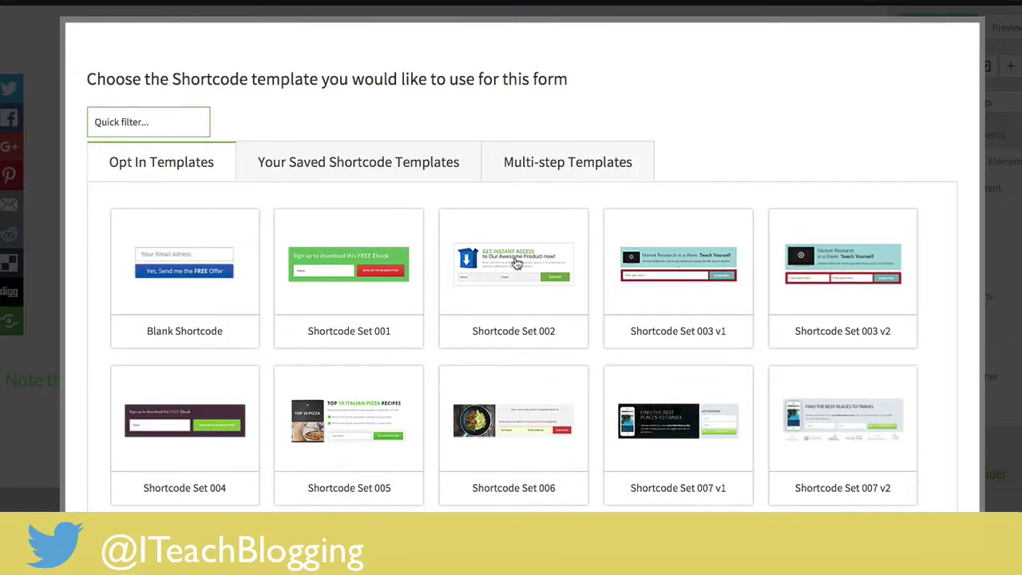
Step: Look through the multi-step templates, then return to the Opt In Templates
scroll(515, 262, "down", 15)
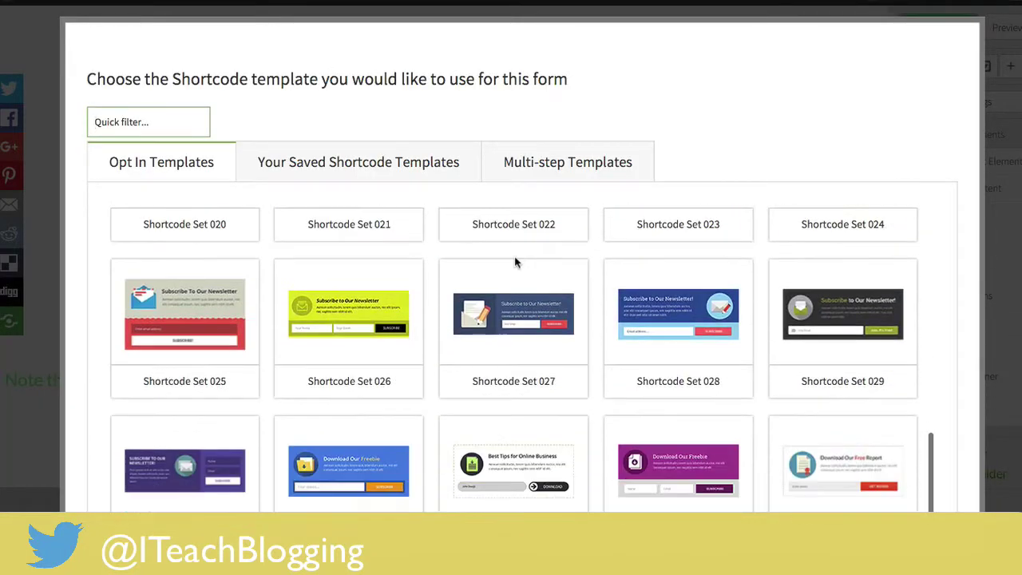
scroll(517, 264, "up", 15)
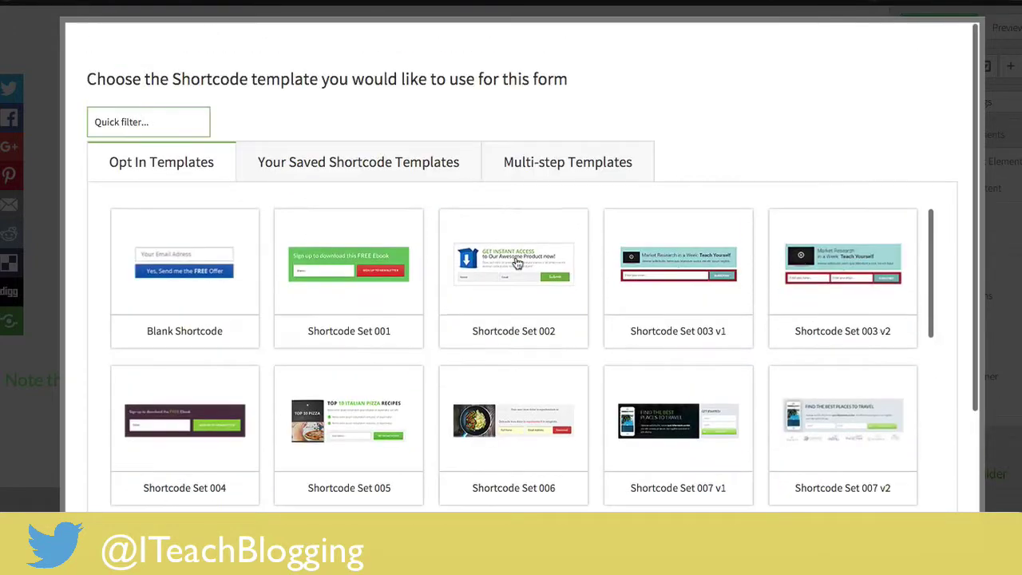
left_click(570, 172)
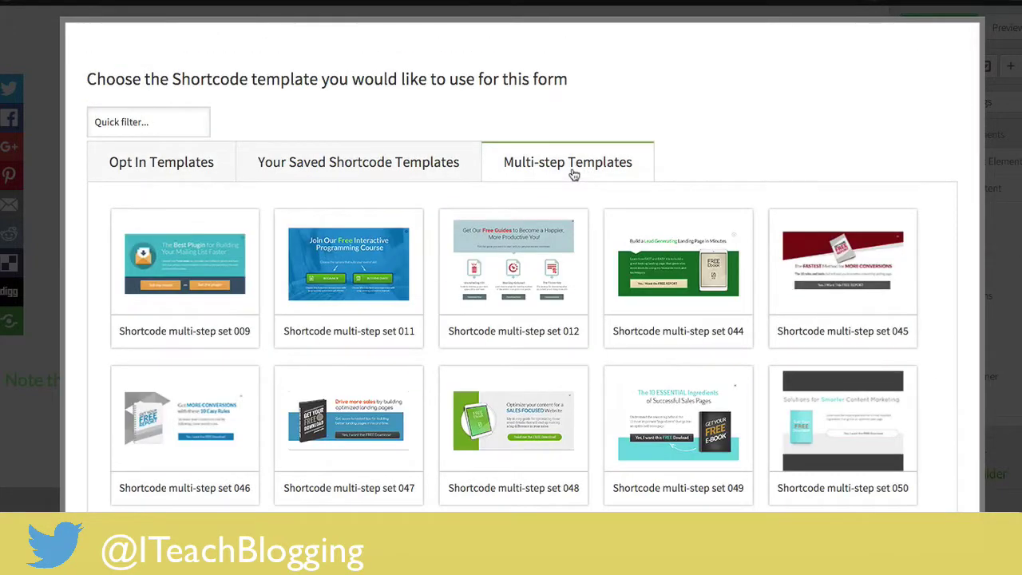
scroll(383, 304, "down", 3)
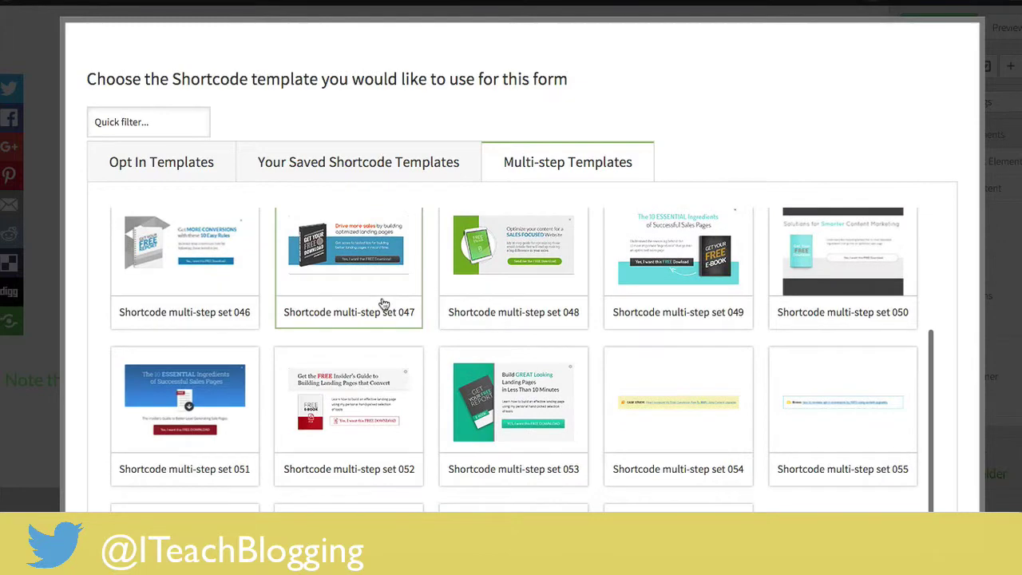
left_click(177, 180)
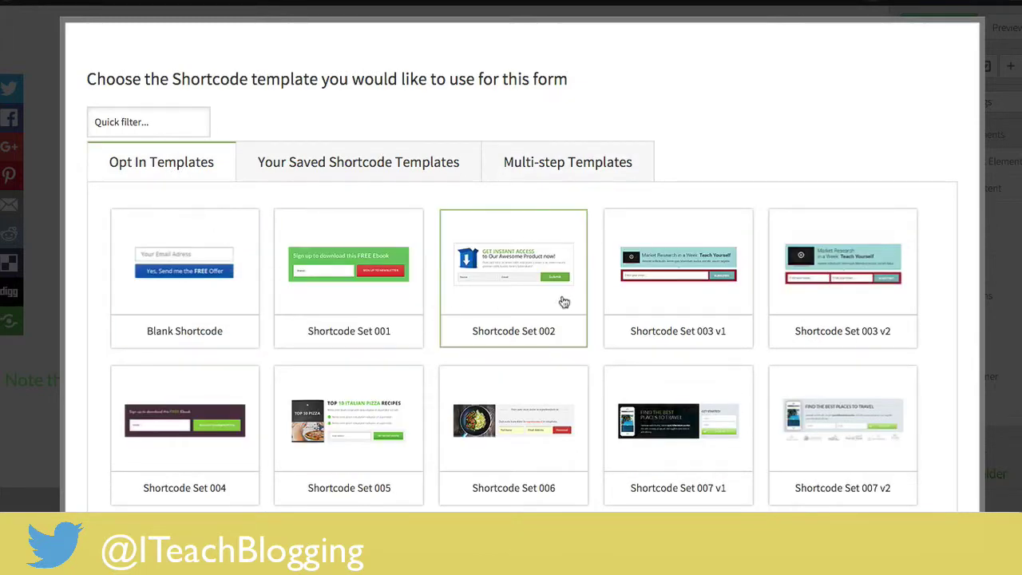
Step: Pick Shortcode Set 027 from the Opt In Templates and confirm it as the form template
scroll(562, 299, "down", 3)
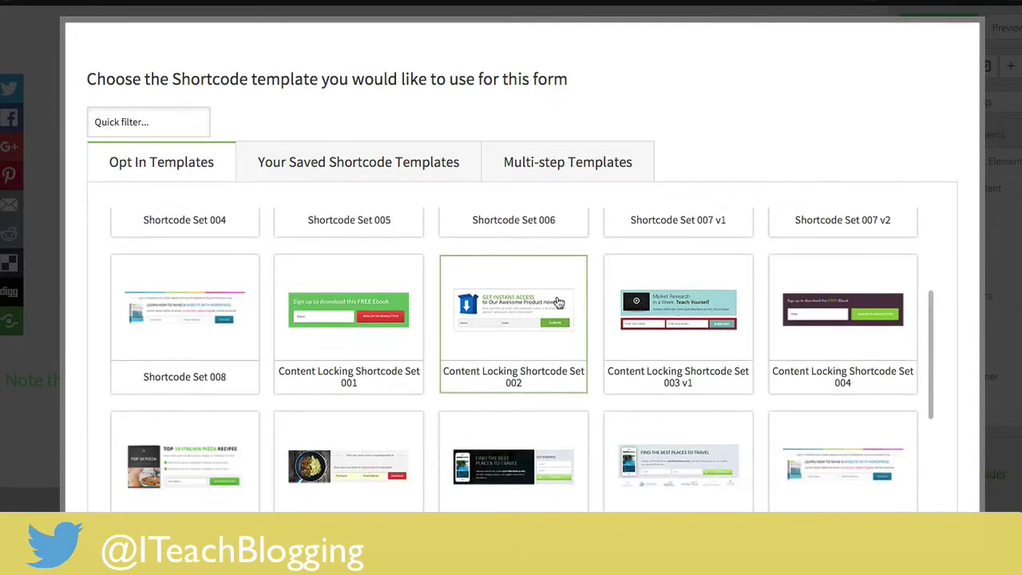
scroll(559, 302, "down", 2)
scroll(559, 302, "down", 1)
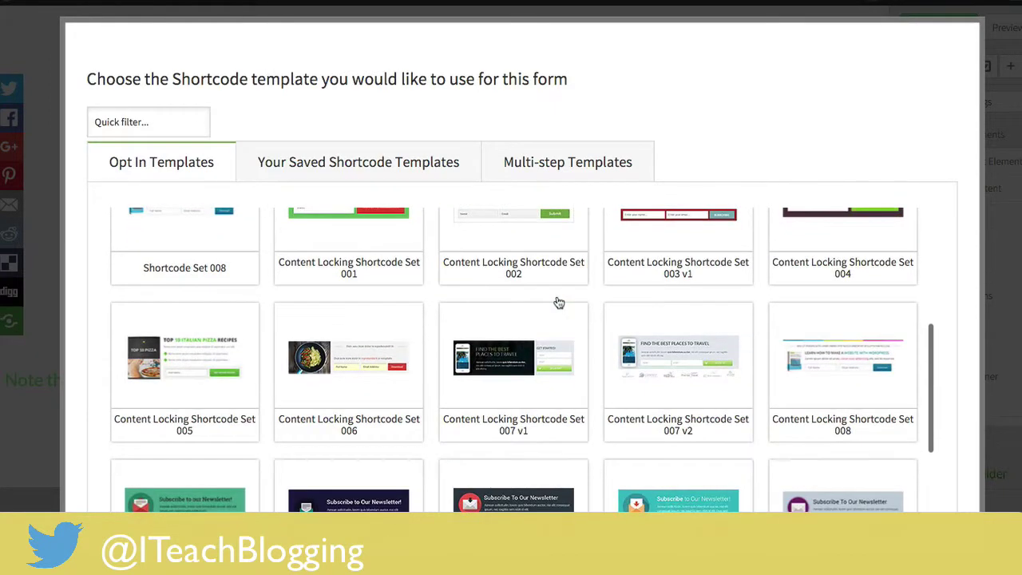
scroll(559, 302, "down", 7)
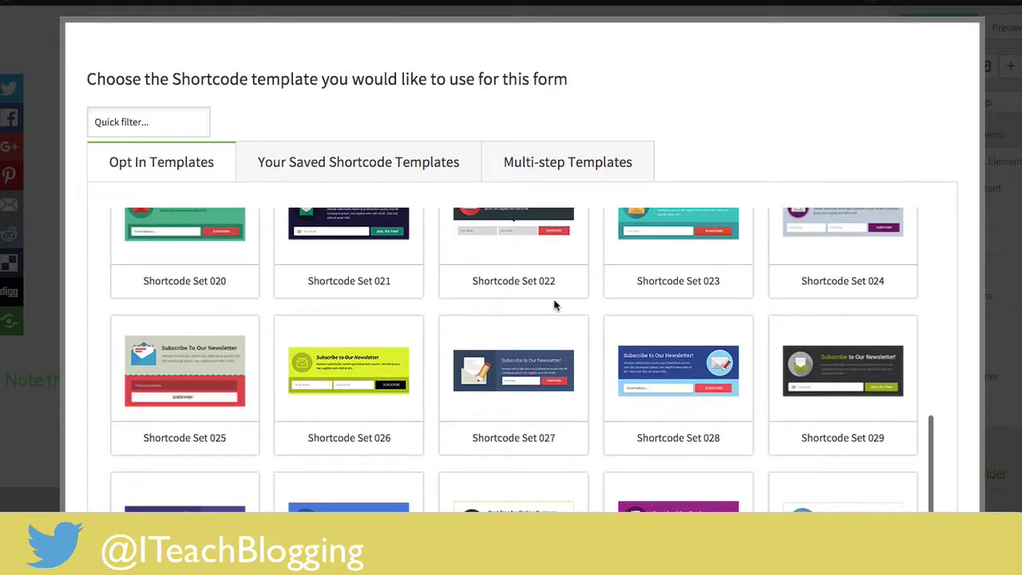
scroll(557, 301, "down", 3)
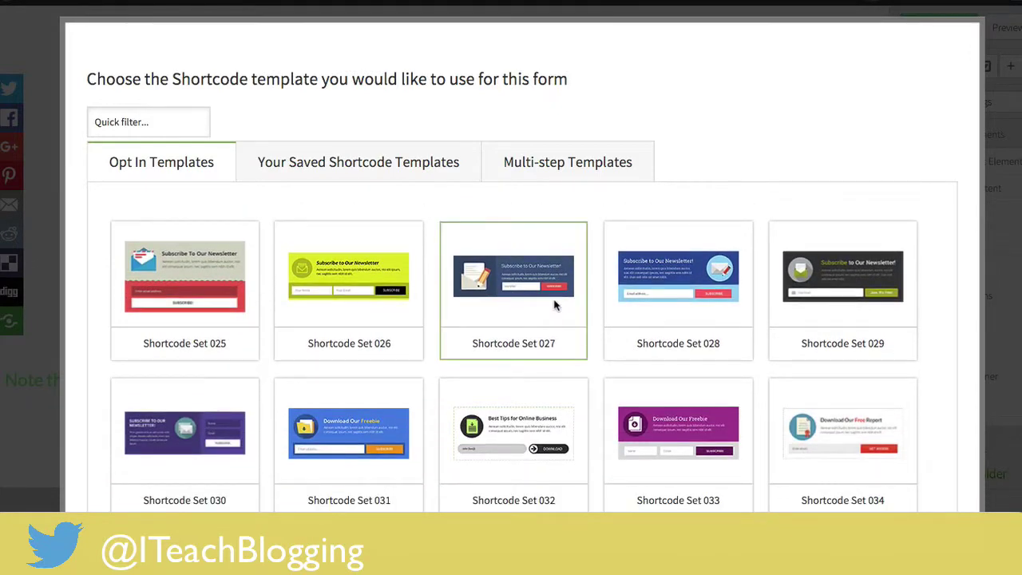
scroll(557, 305, "down", 3)
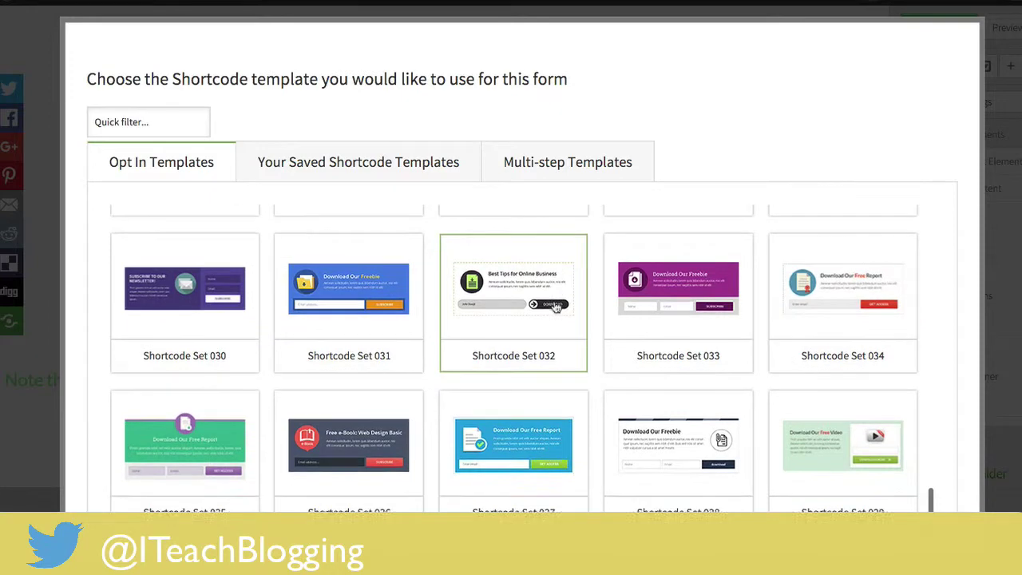
scroll(556, 308, "down", 5)
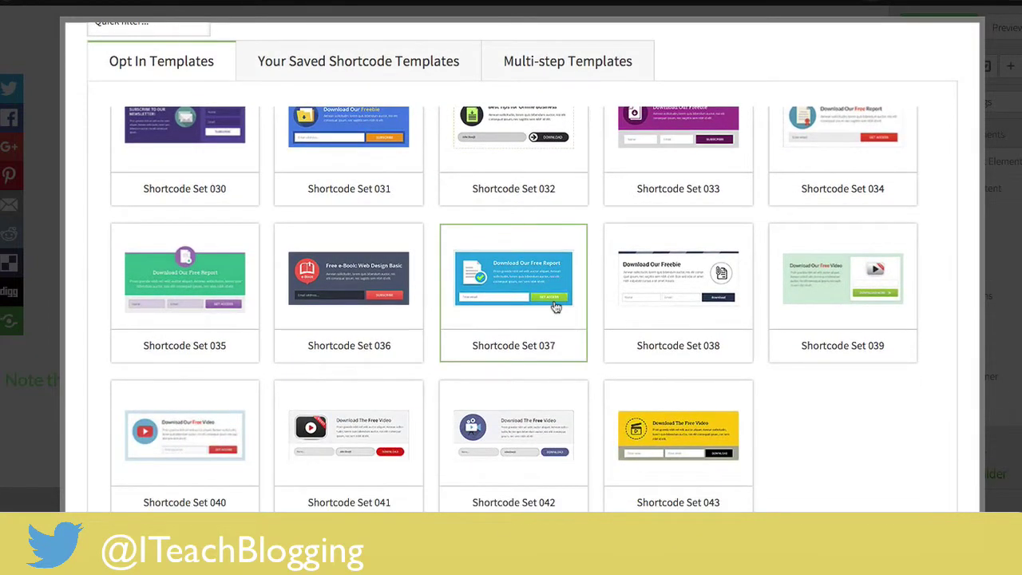
scroll(557, 308, "up", 5)
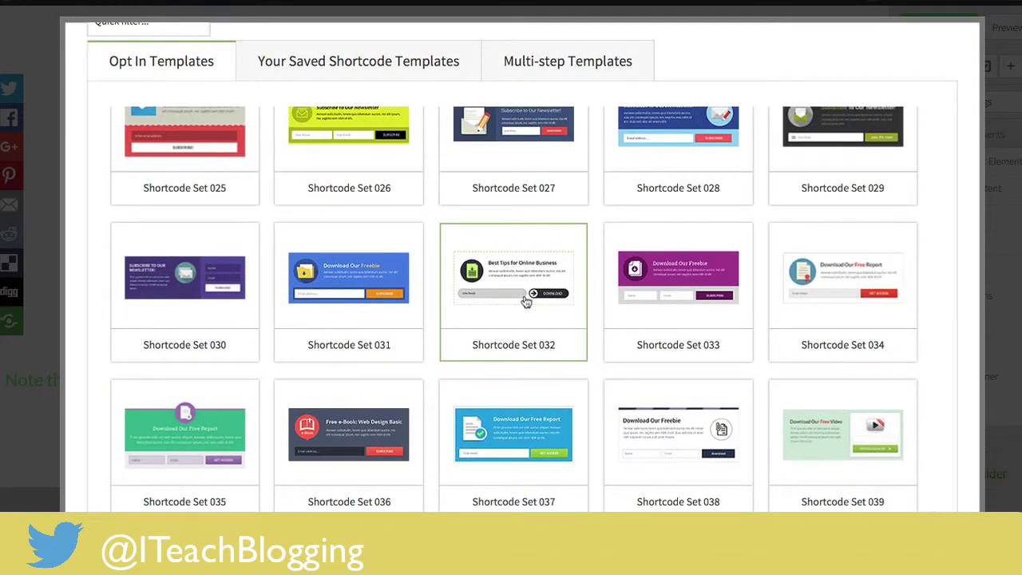
scroll(526, 303, "up", 5)
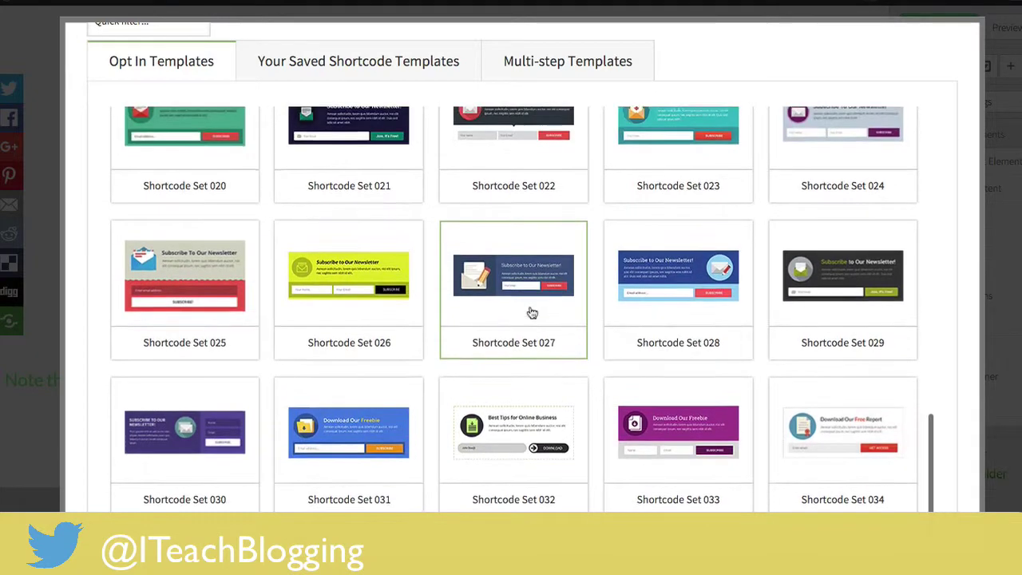
left_click(503, 305)
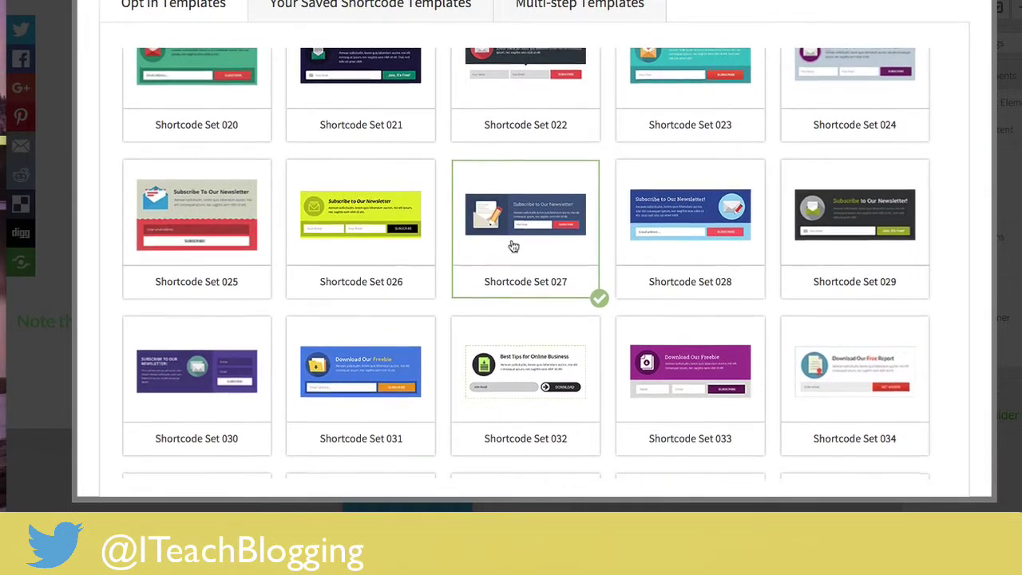
scroll(515, 245, "down", 1)
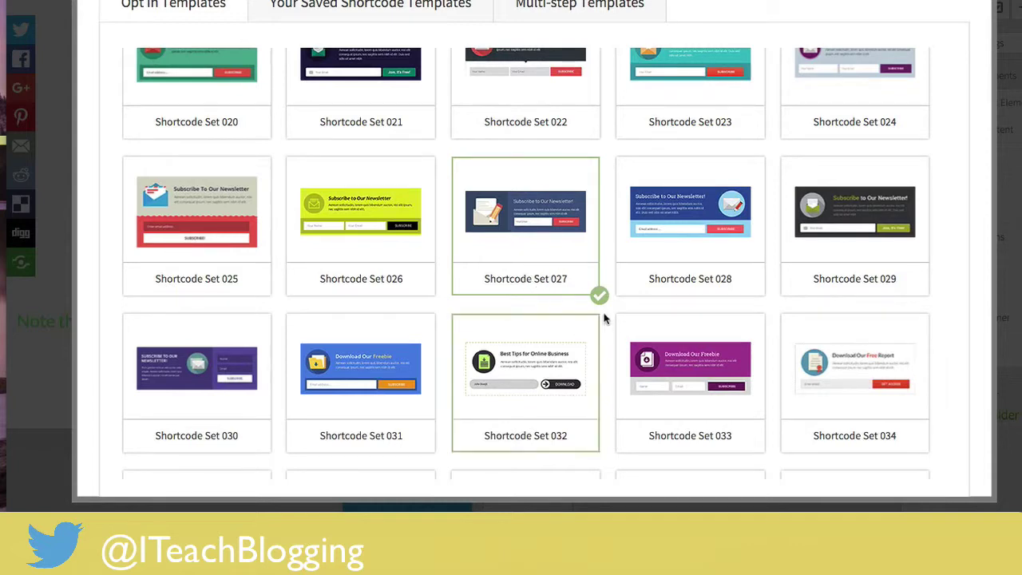
scroll(562, 254, "down", 5)
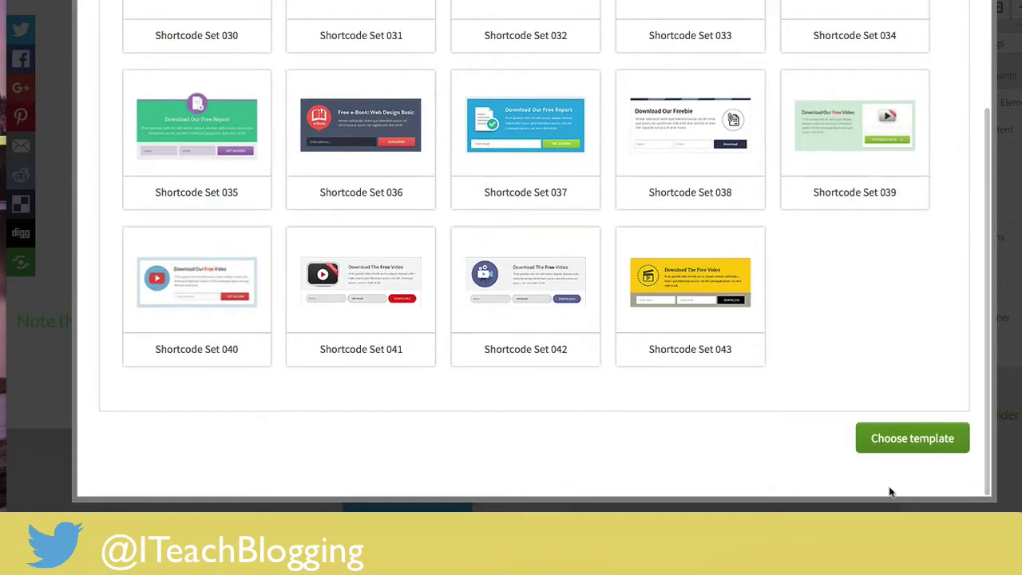
left_click(911, 439)
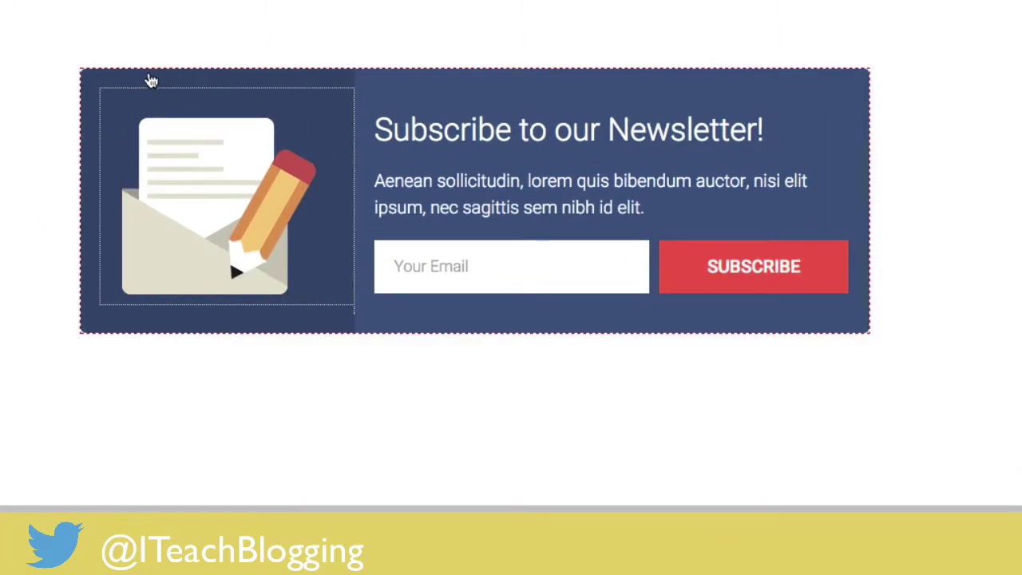
Step: Give the envelope image column the orange preset background, rgba(254,165,37,1)
left_click(149, 74)
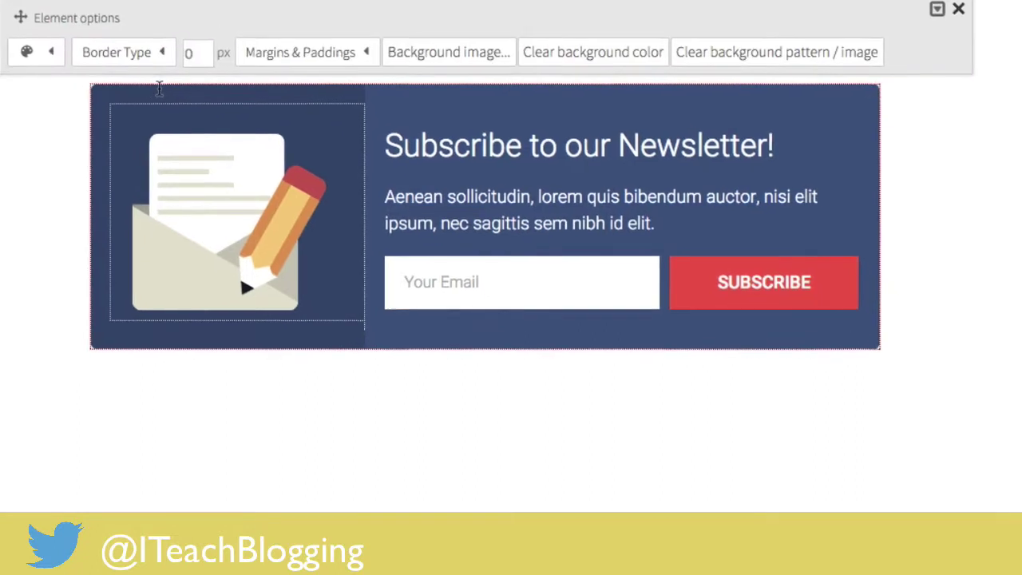
left_click(48, 74)
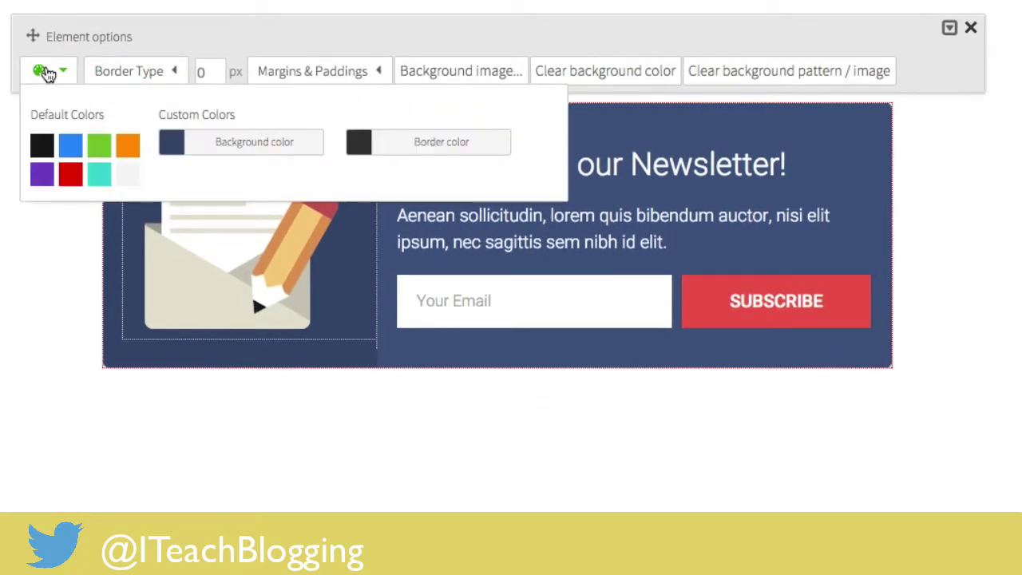
left_click(243, 144)
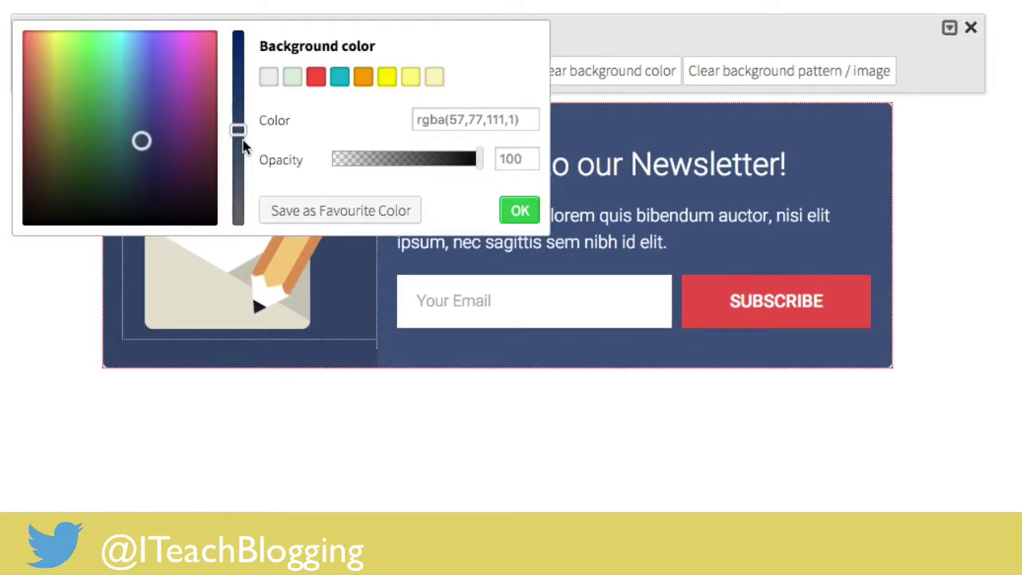
left_click(363, 78)
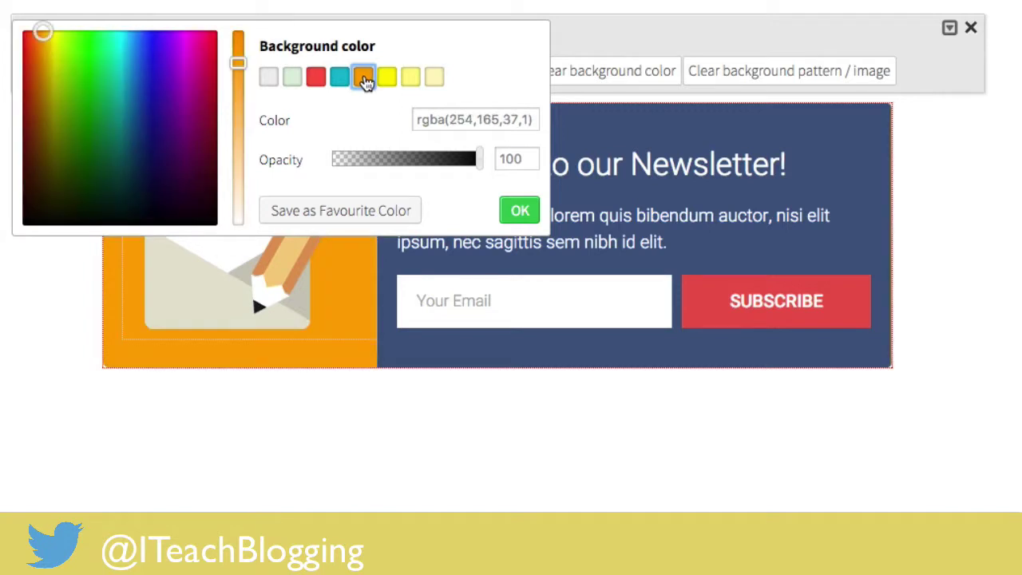
left_click(853, 142)
left_click(995, 133)
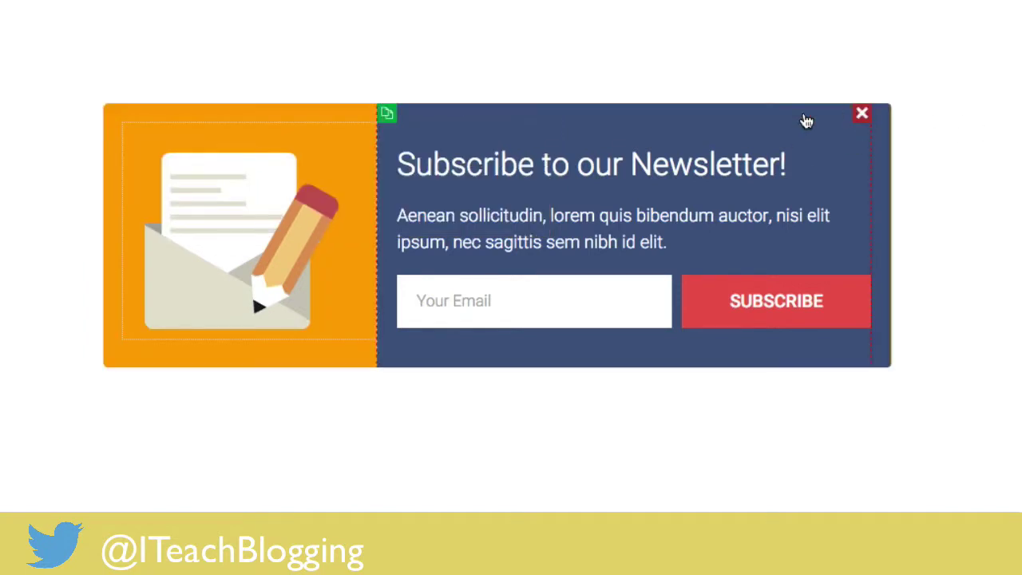
left_click(884, 134)
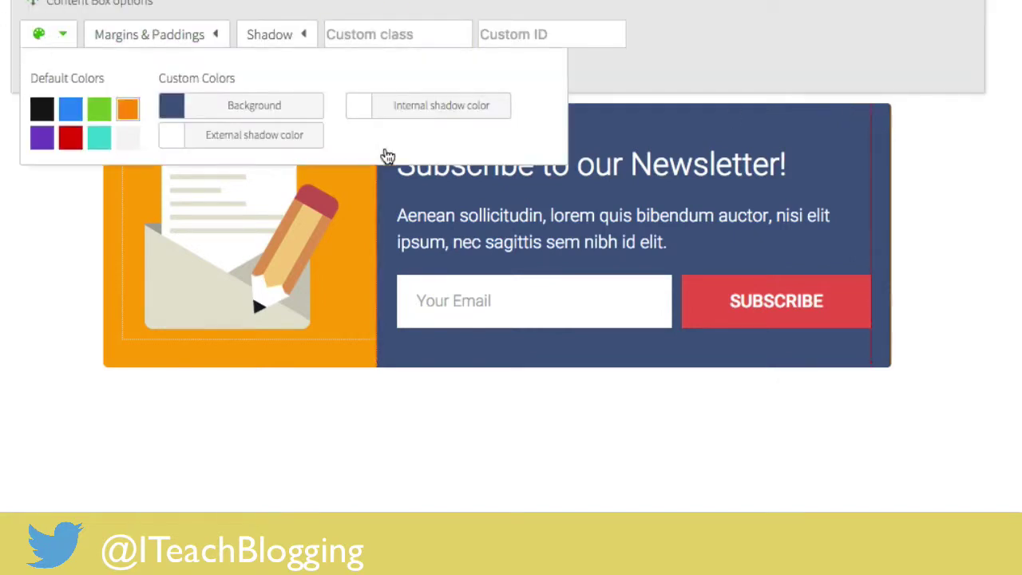
left_click(130, 114)
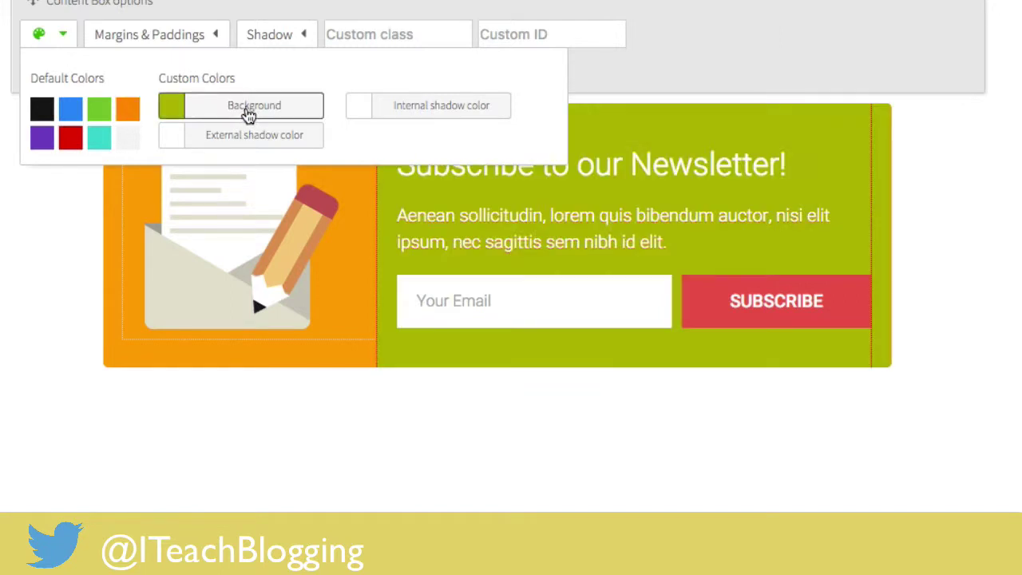
left_click(966, 142)
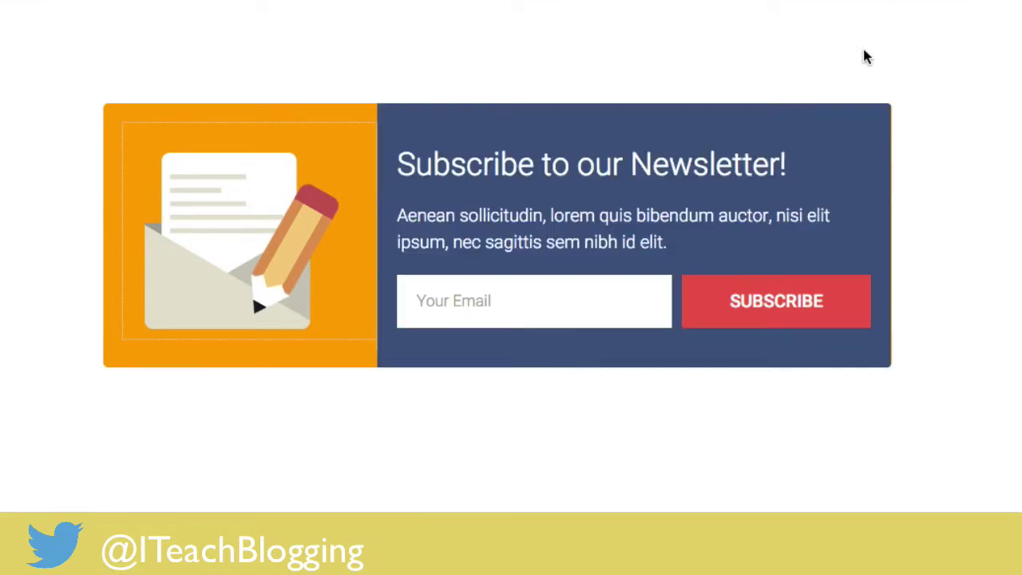
Step: Select the 198px envelope image so its Image options panel is showing
mouse_move(265, 241)
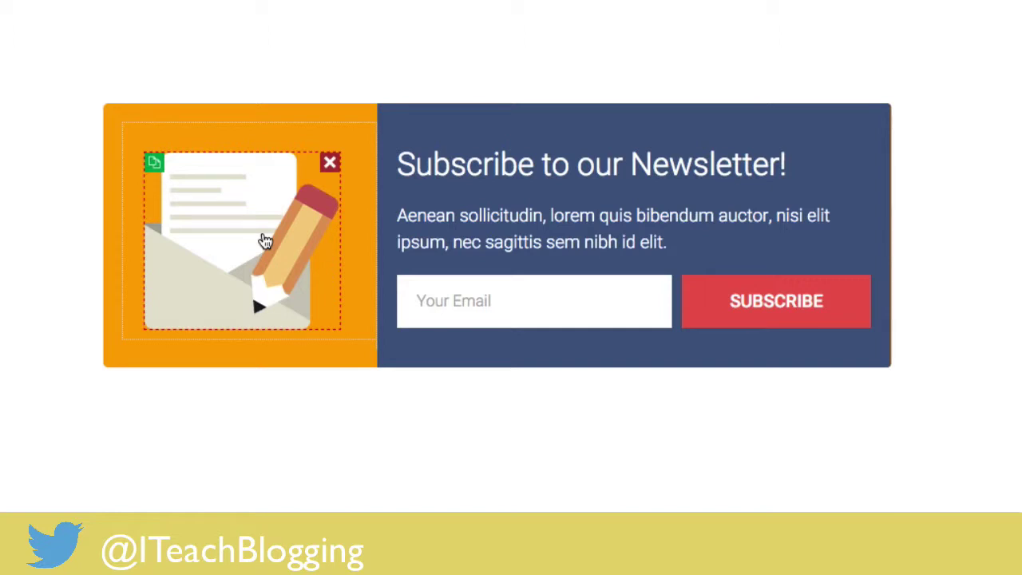
left_click(263, 235)
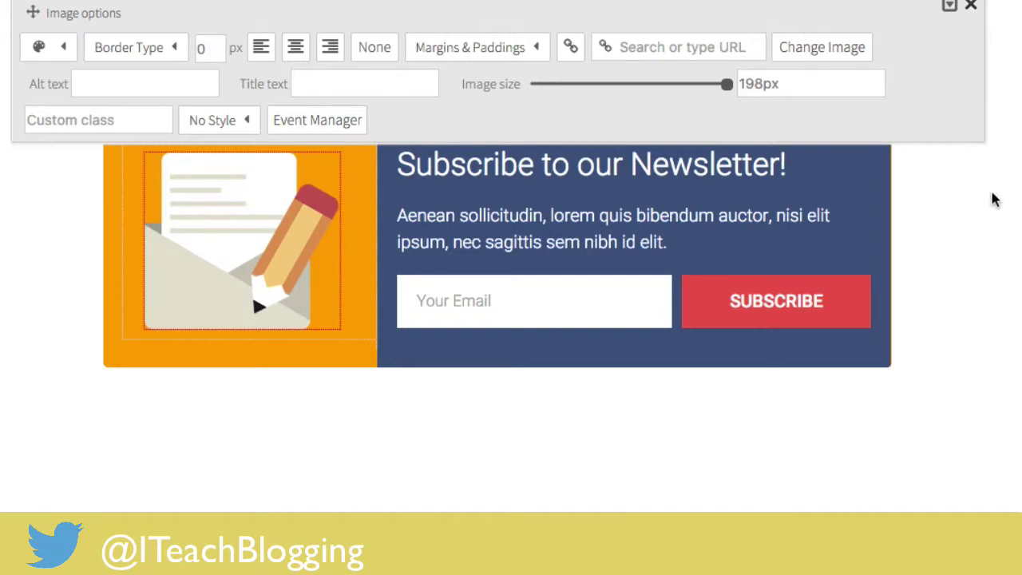
left_click(992, 198)
left_click(244, 227)
Step: Replace the envelope image with the LONG-TAIL keywords report graphic from the media library
left_click(822, 46)
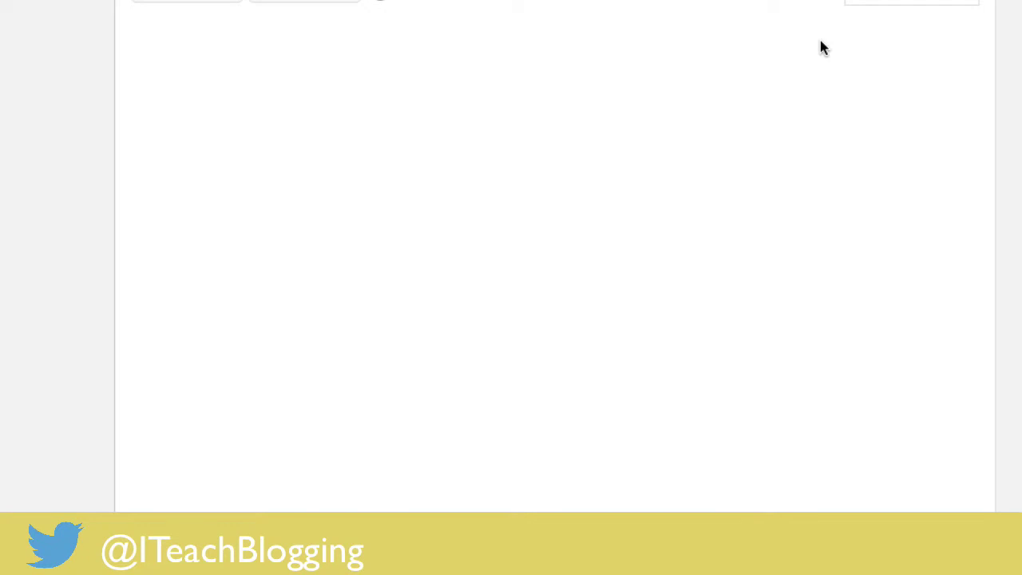
scroll(352, 116, "down", 10)
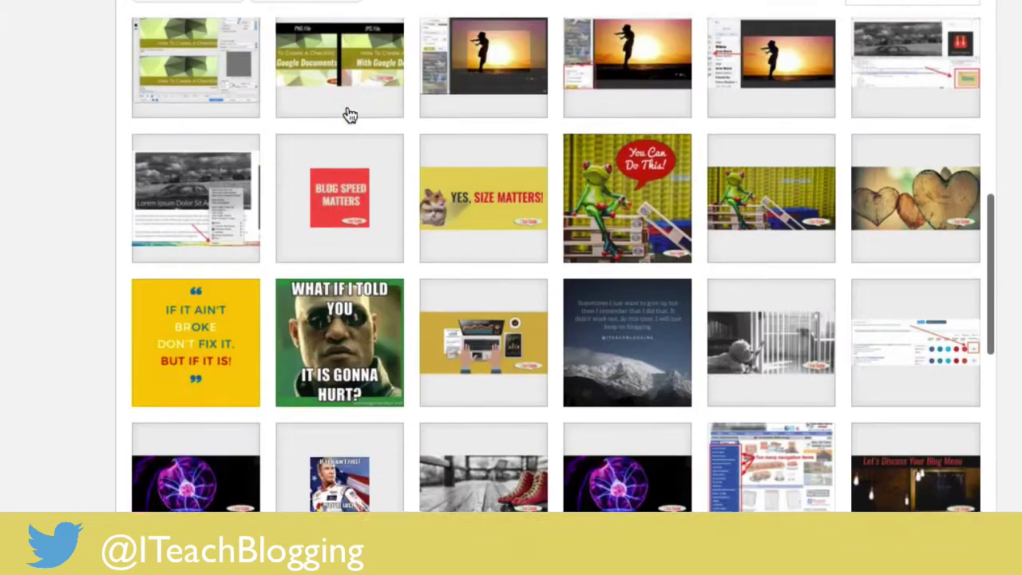
scroll(350, 116, "down", 10)
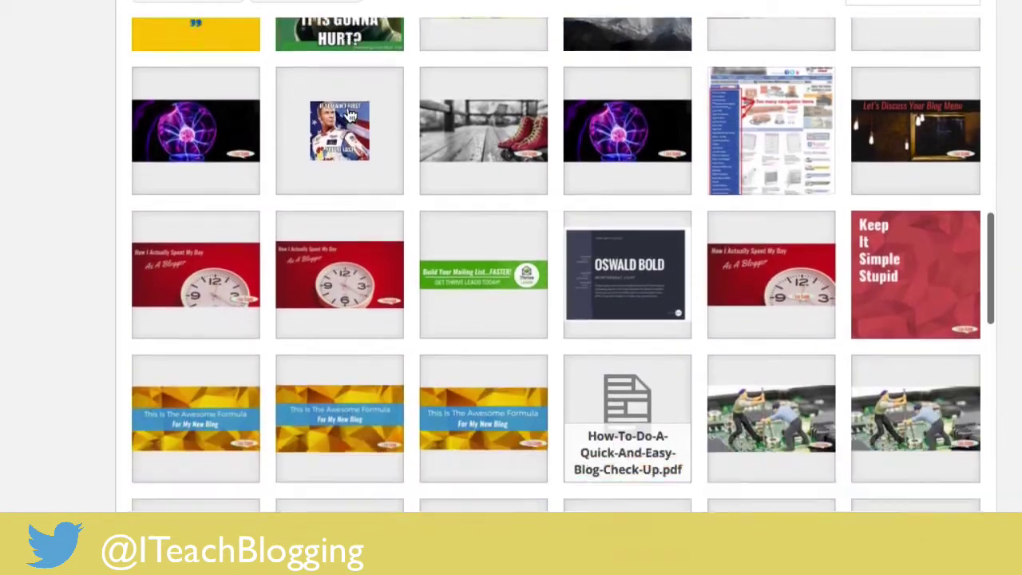
scroll(350, 116, "down", 10)
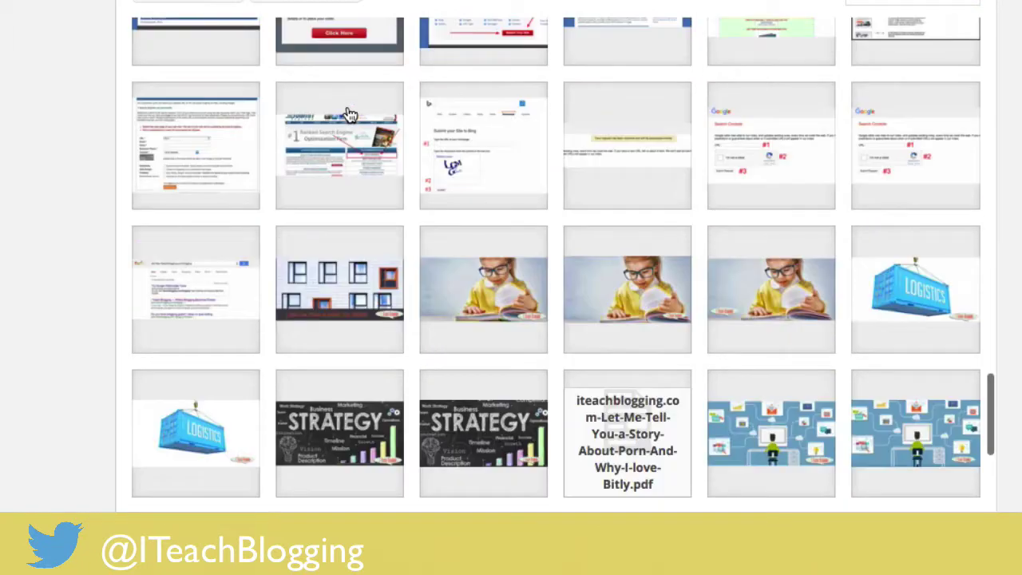
scroll(350, 116, "down", 10)
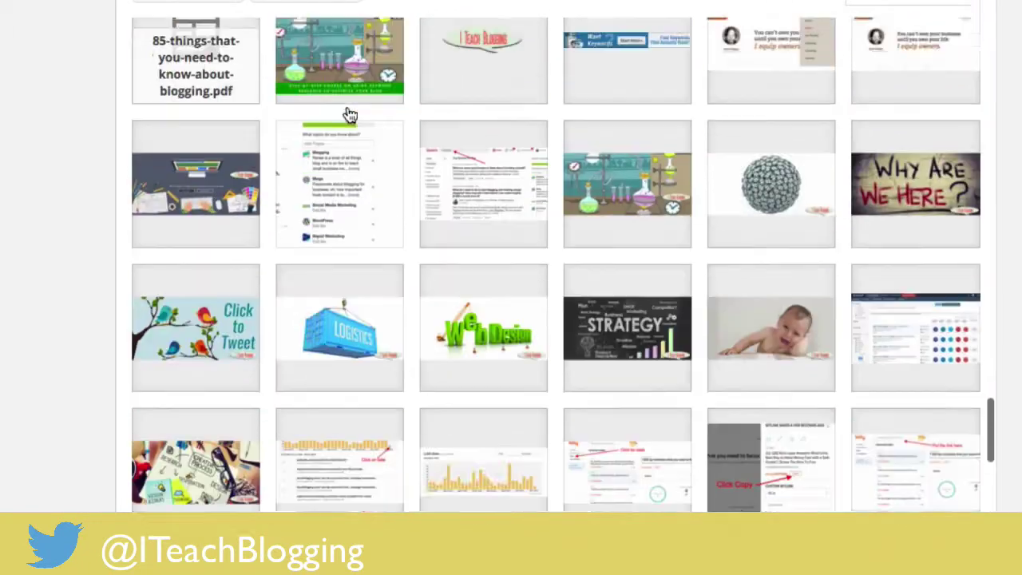
scroll(350, 115, "down", 10)
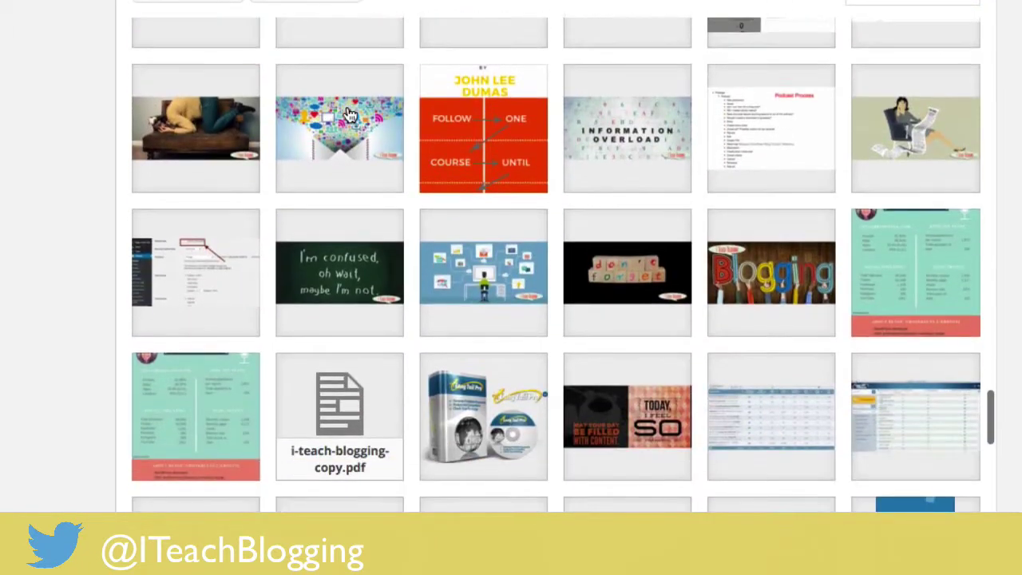
scroll(350, 116, "down", 10)
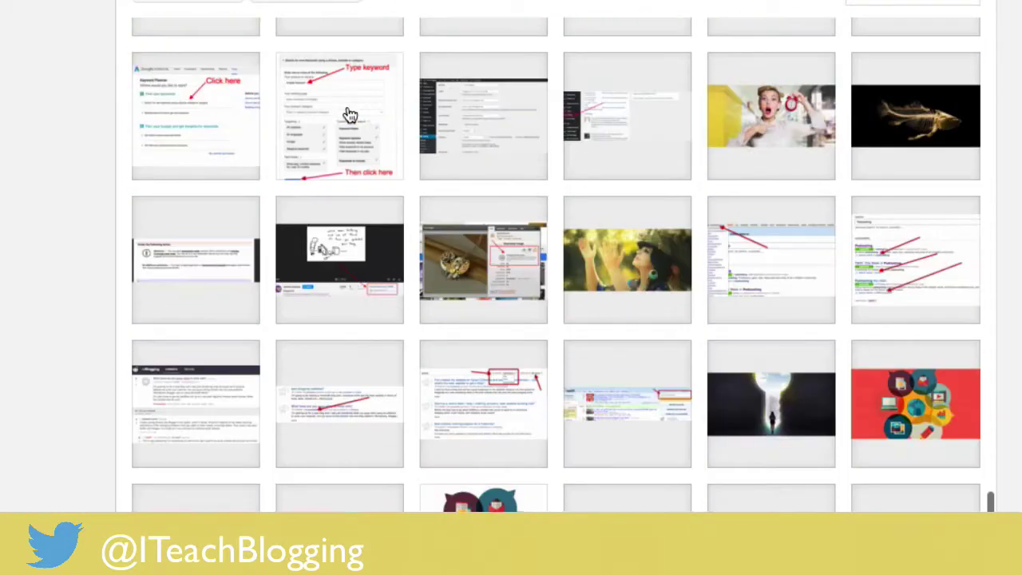
scroll(349, 116, "down", 10)
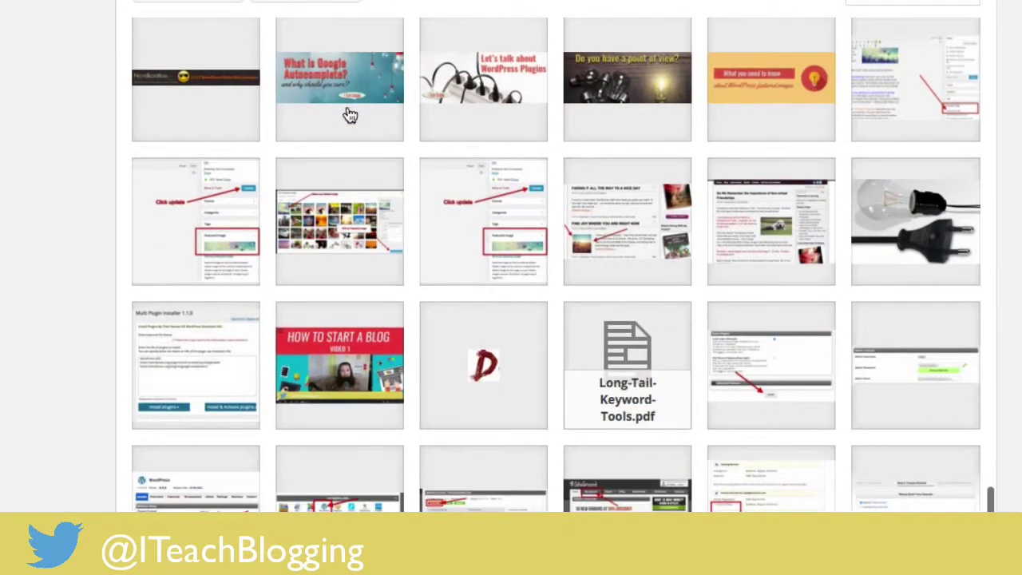
scroll(350, 116, "down", 3)
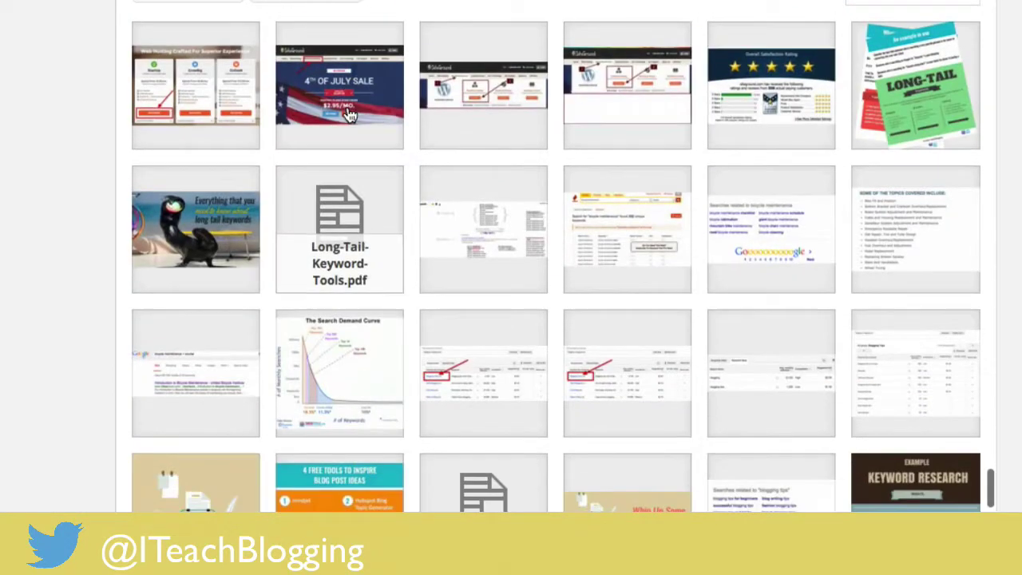
left_click(942, 110)
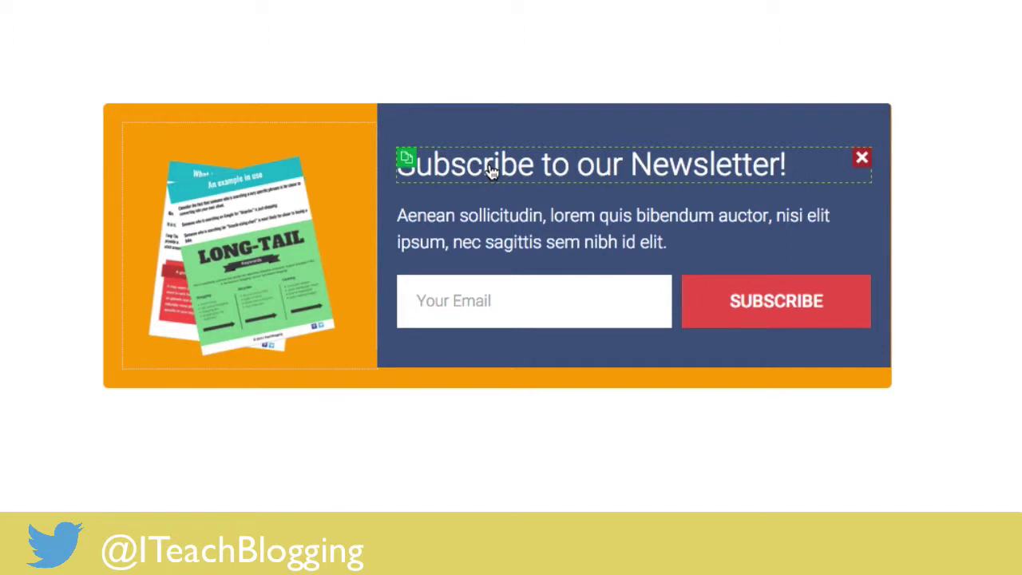
Step: Replace the headline words with 'Get A Free Report On How to', keeping the exclamation mark
left_click(751, 166)
left_click_drag(781, 165, 360, 179)
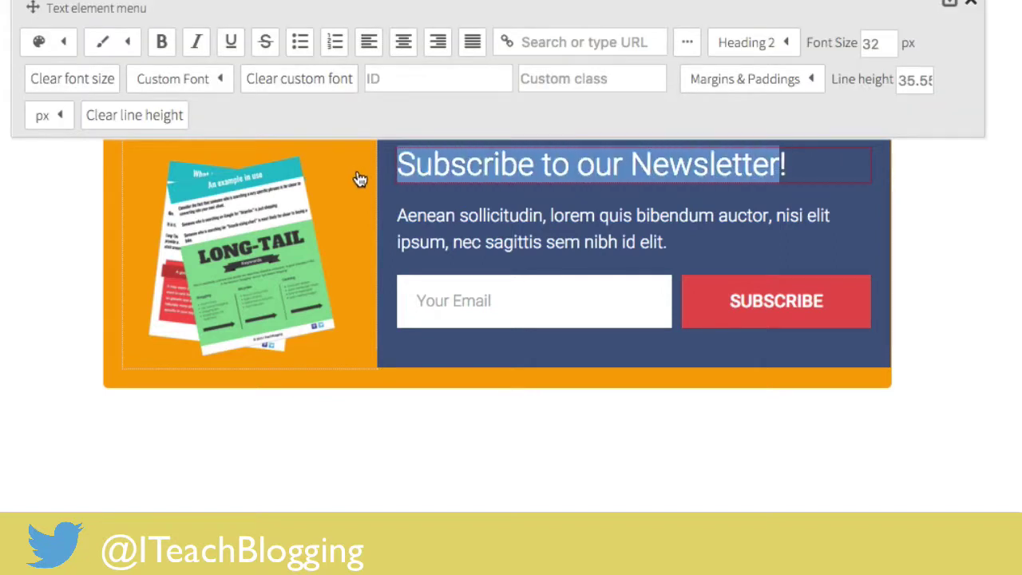
type("Get ")
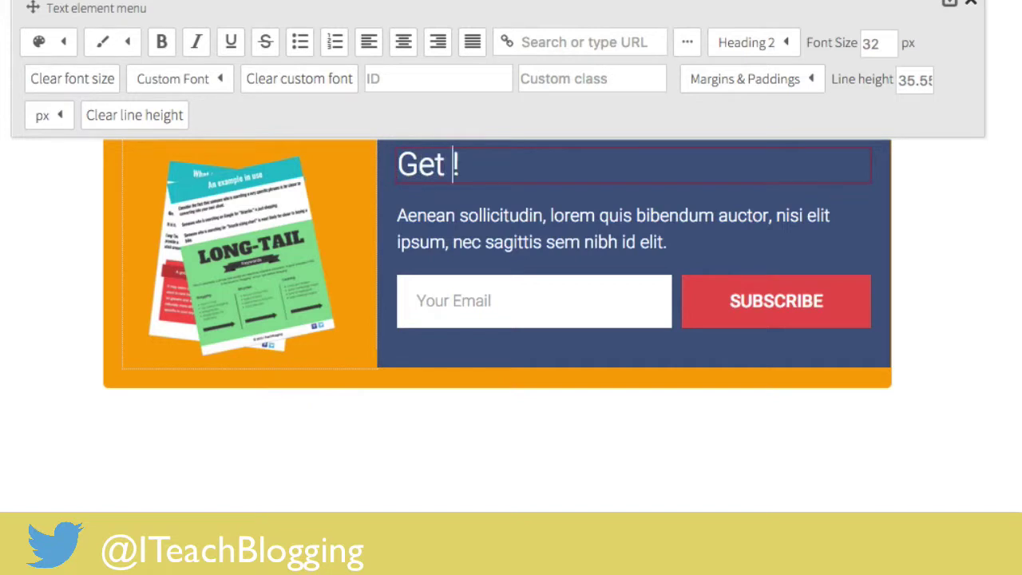
type("A Fre")
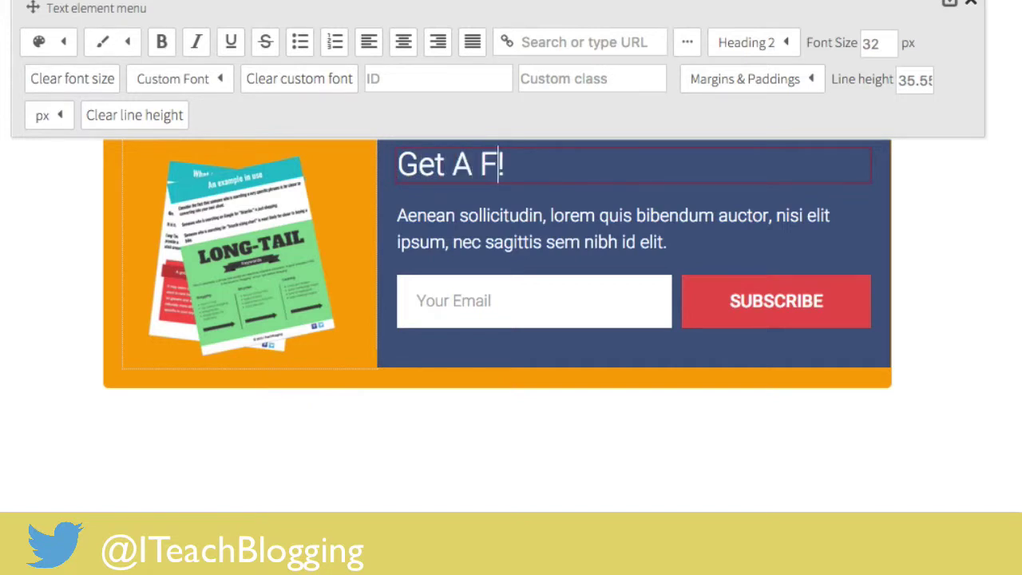
type("e Report On")
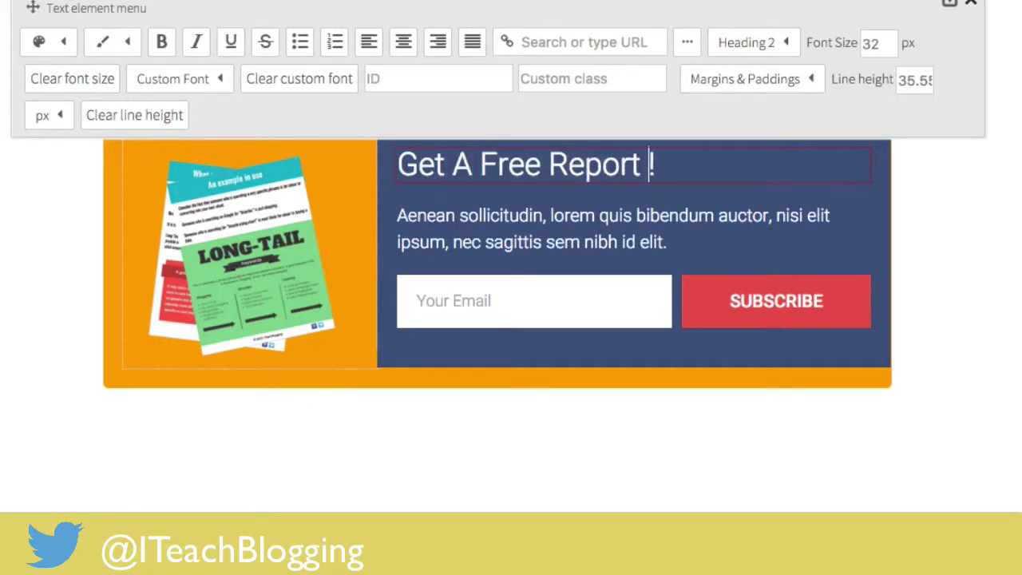
type(" How to")
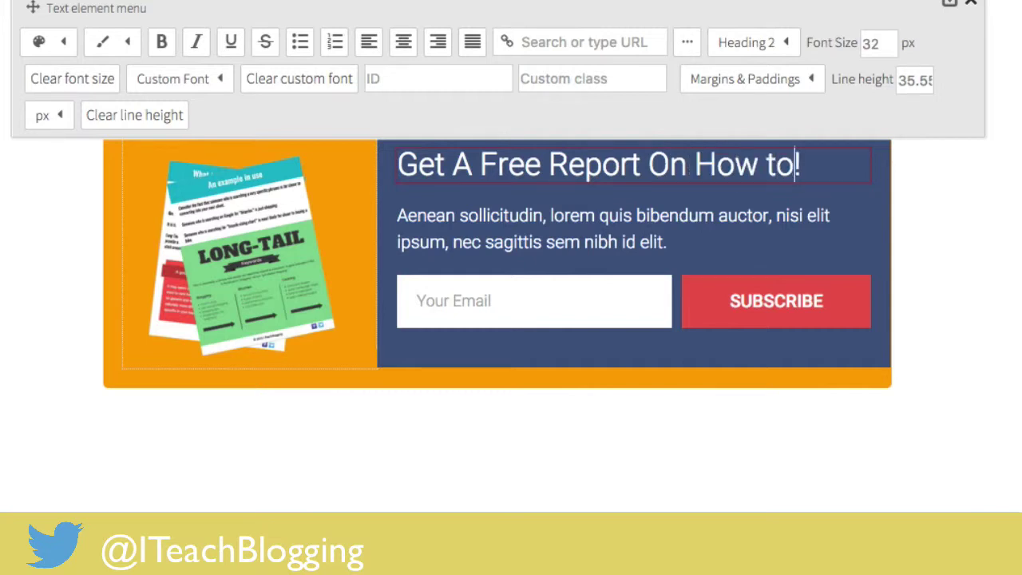
left_click(964, 211)
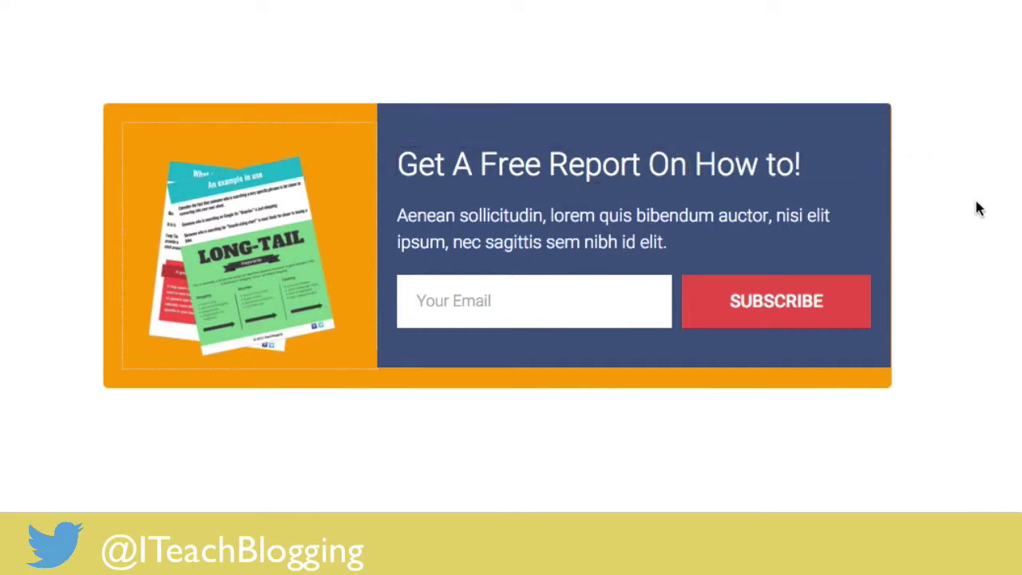
Step: Change the description to 'Sign up for our newsletter and you will get a free report on long tail keywords.'
left_click(611, 243)
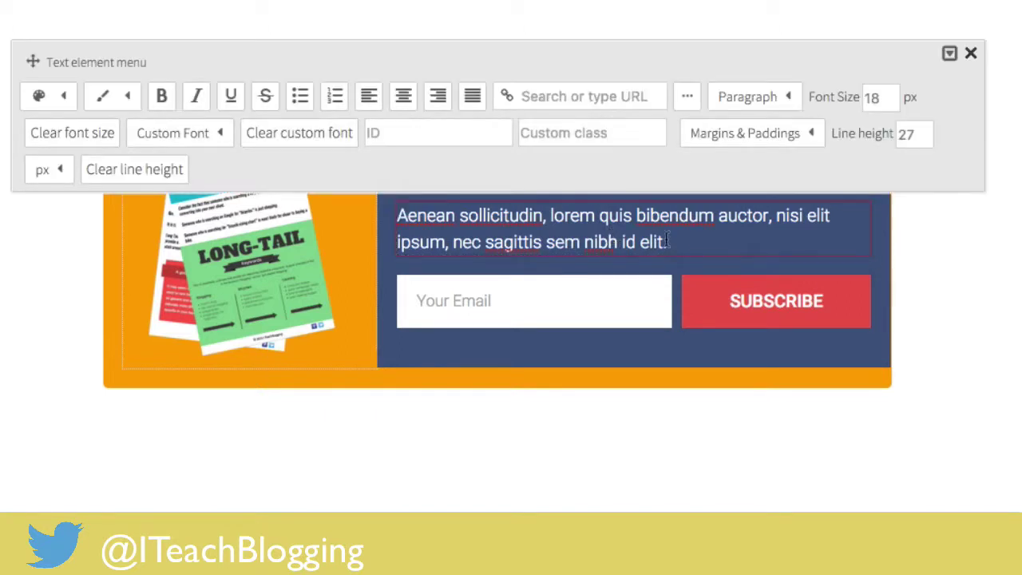
key("ctrl+a")
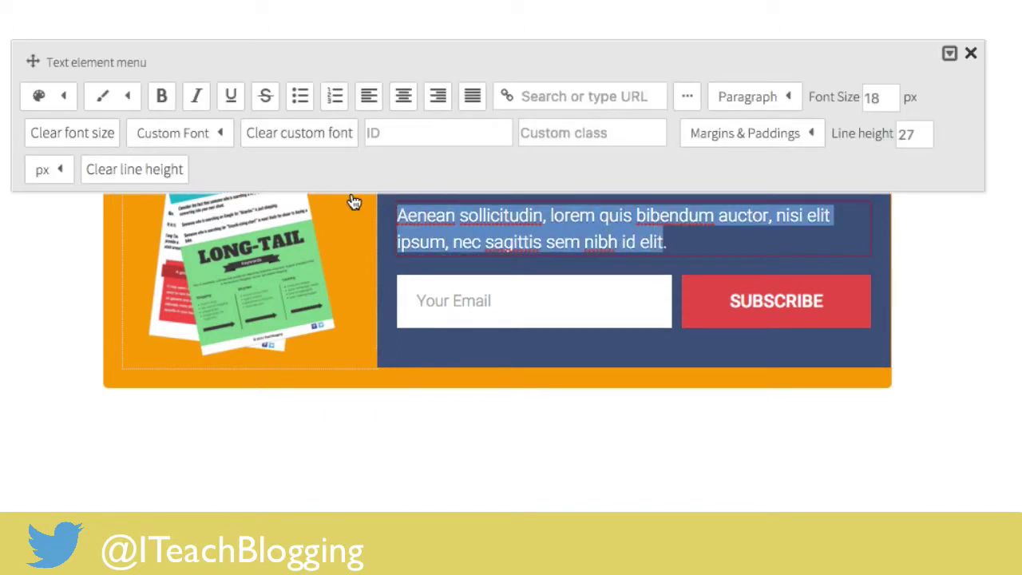
type("Sign p")
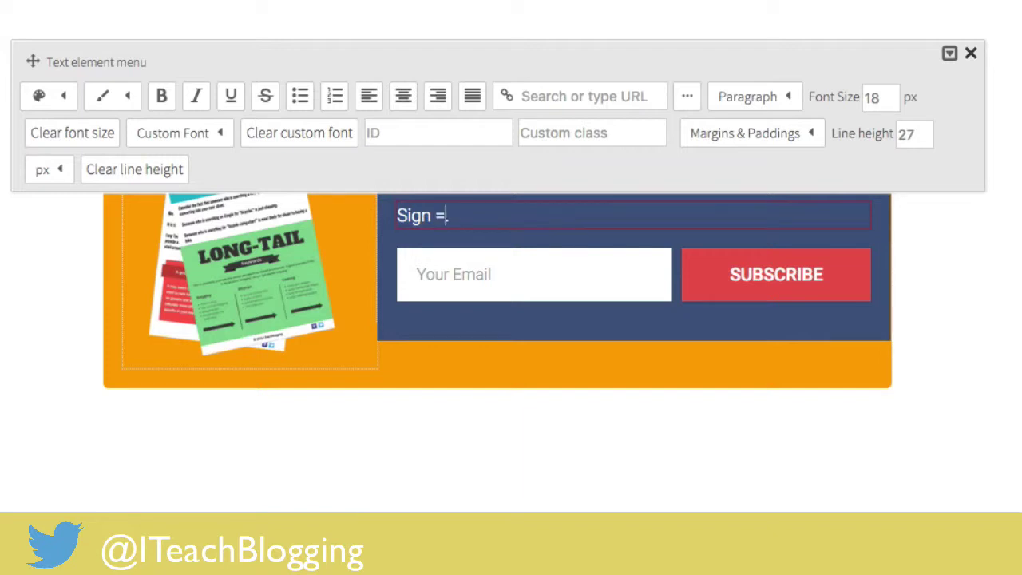
key("BackSpace")
type("up for our newsletter and you wil")
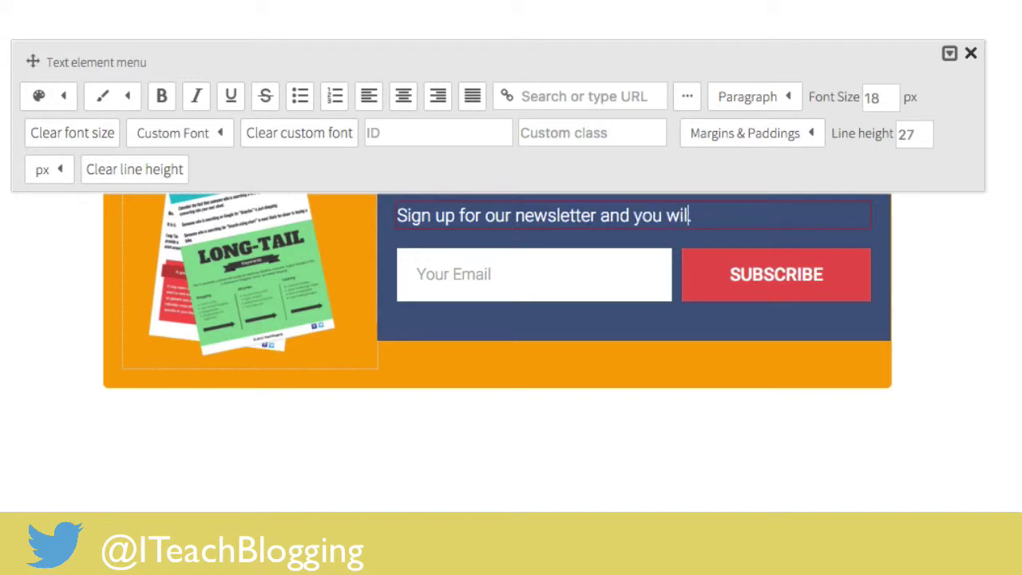
type("l get a free report on l")
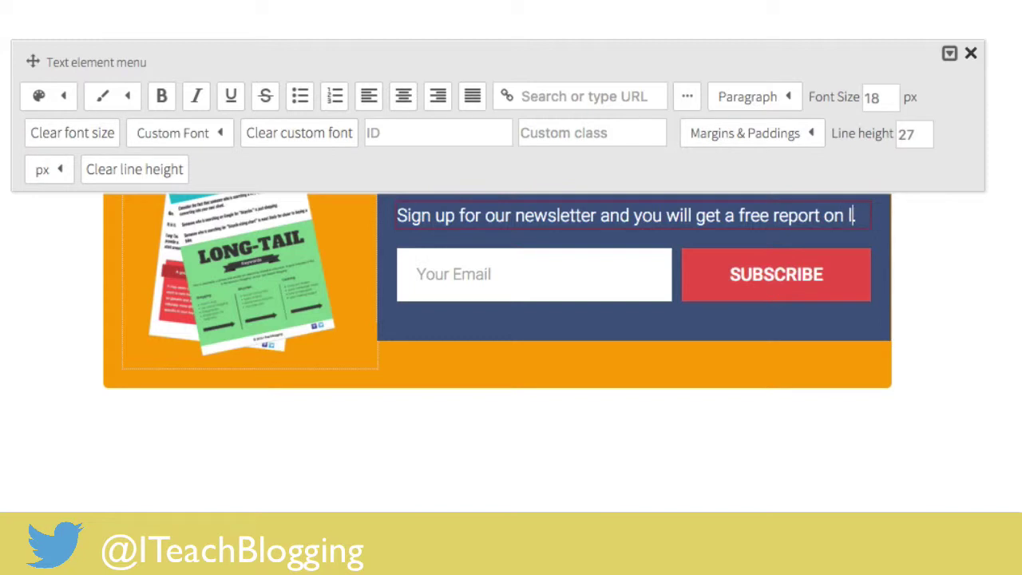
type("ong tail key")
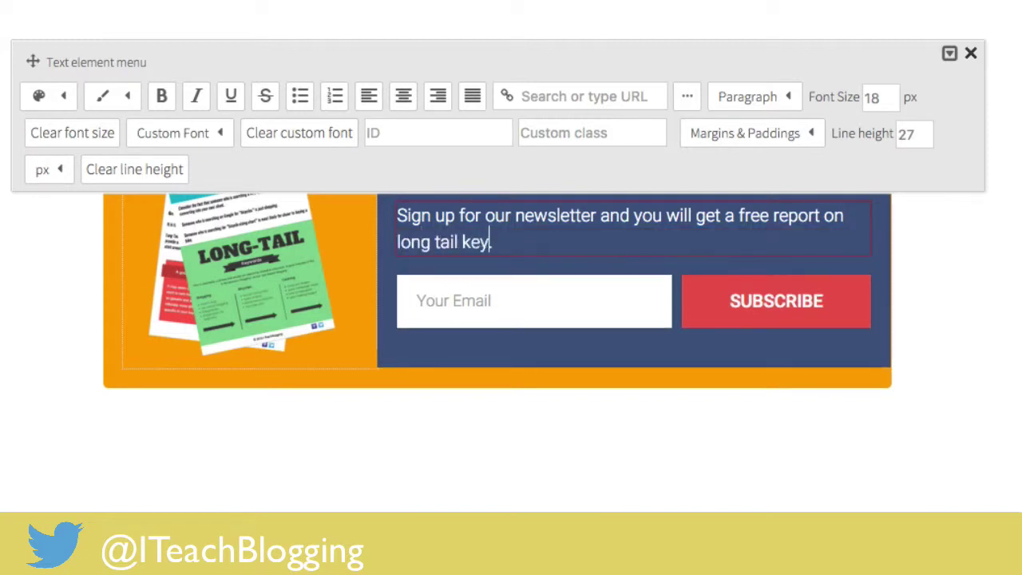
type("words.")
left_click(976, 292)
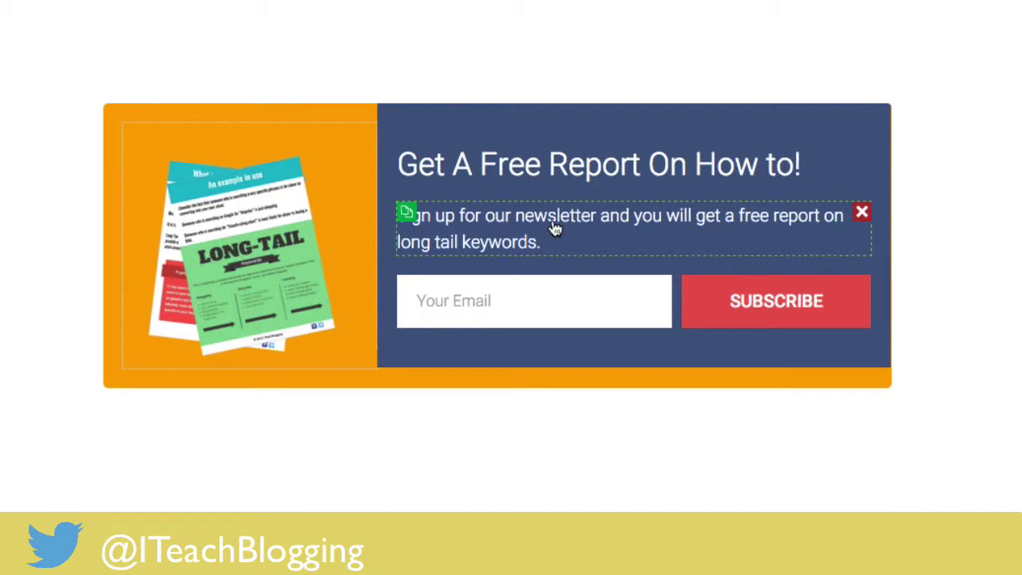
left_click(545, 163)
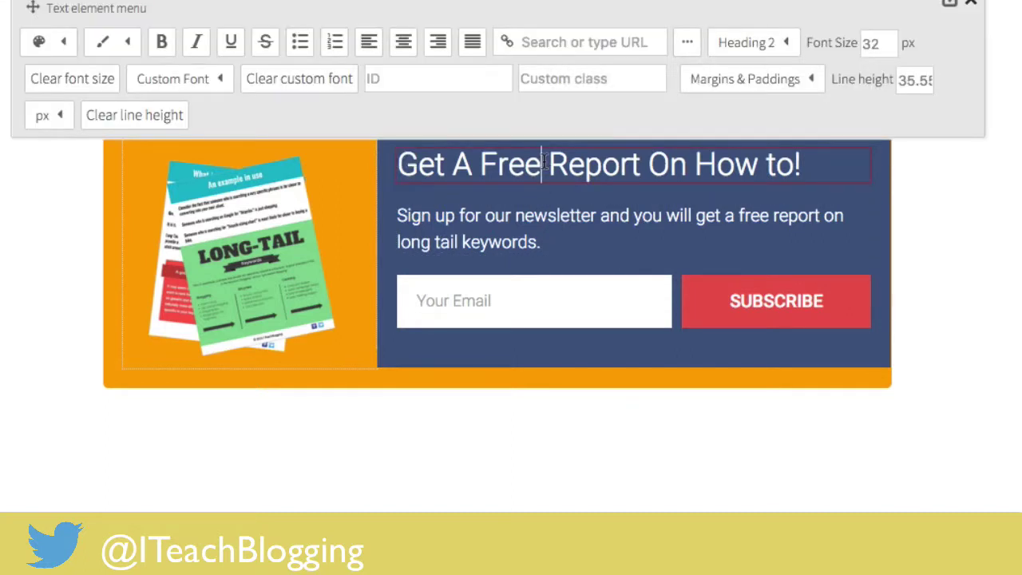
Step: Color the 'Get A Free Report On How to!' headline with the green Default Color swatch
left_click(50, 46)
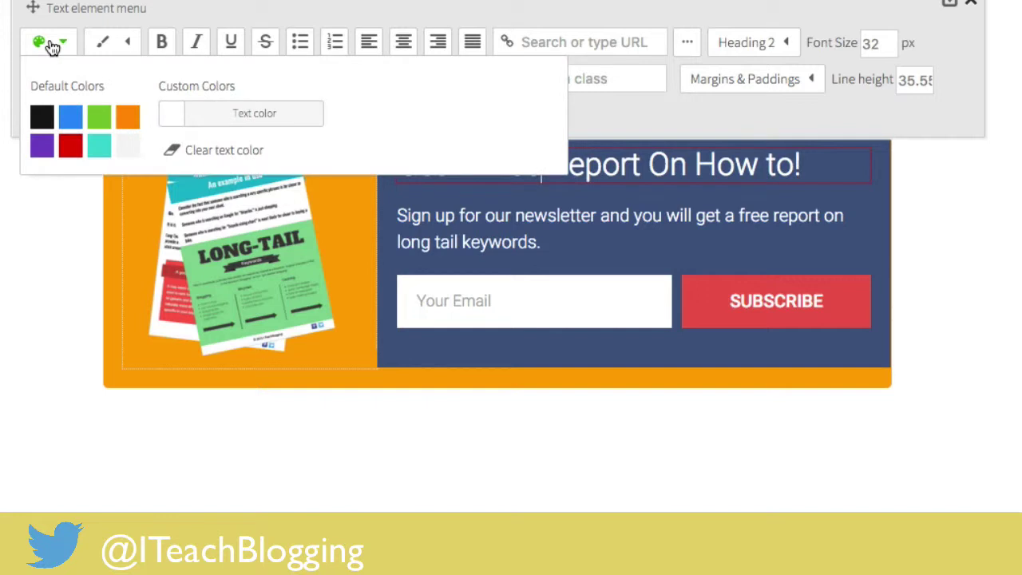
left_click(99, 118)
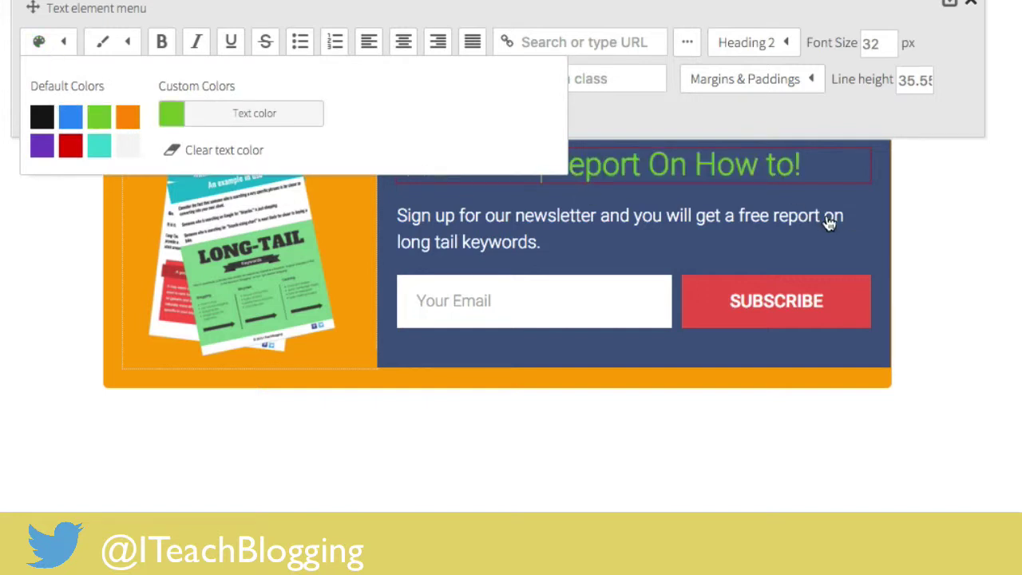
left_click(1012, 225)
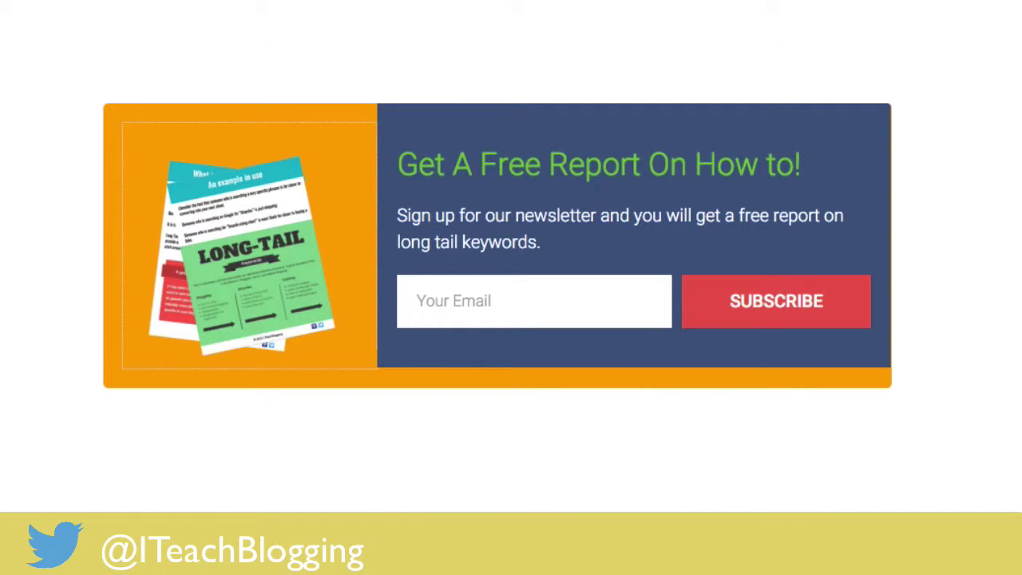
mouse_move(714, 299)
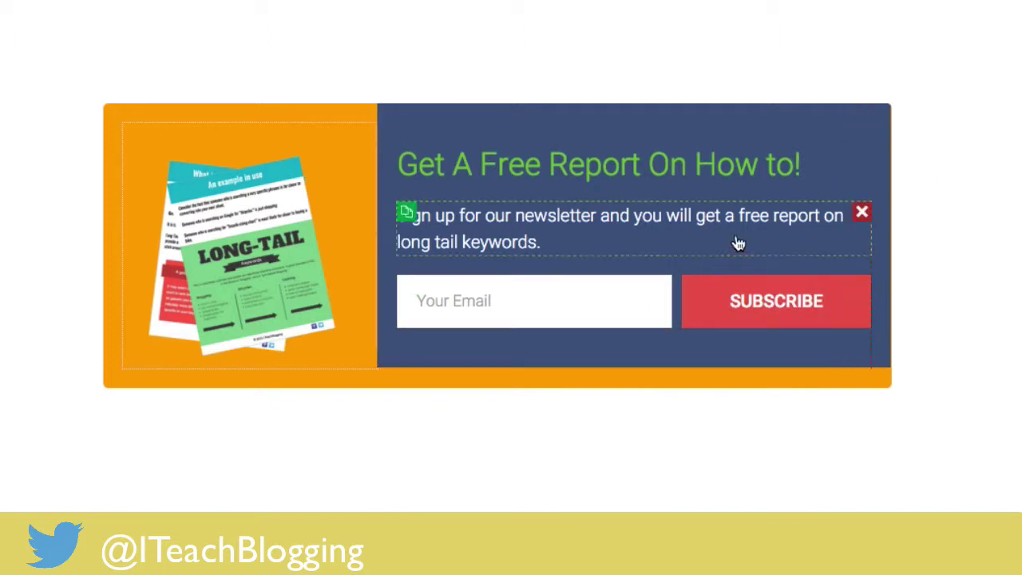
mouse_move(410, 216)
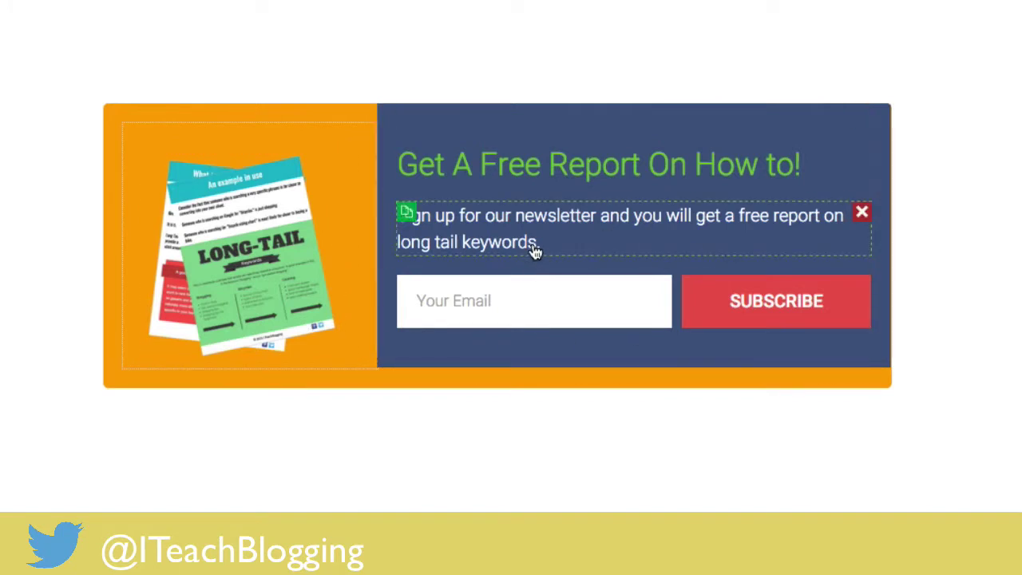
Step: Add a Mailchimp API connection to the '6 Places to Submit a Website for Indexing' list with double optin, and save it
left_click(712, 302)
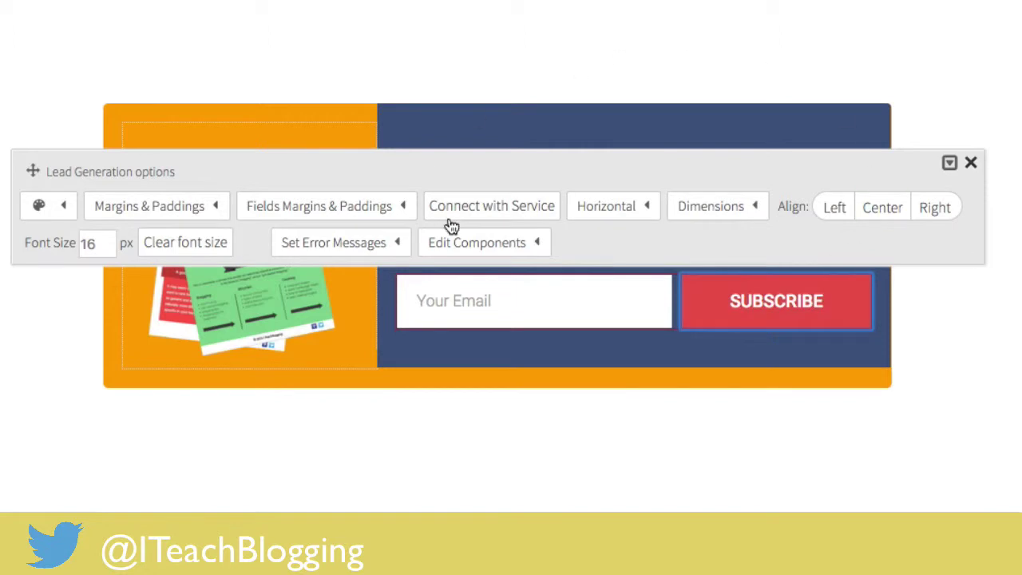
left_click(495, 208)
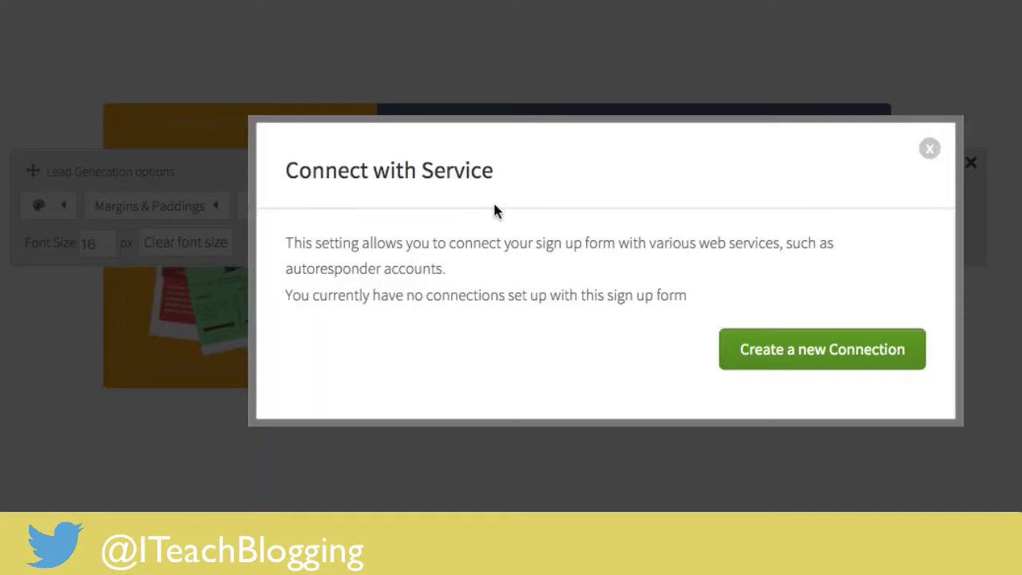
left_click(830, 351)
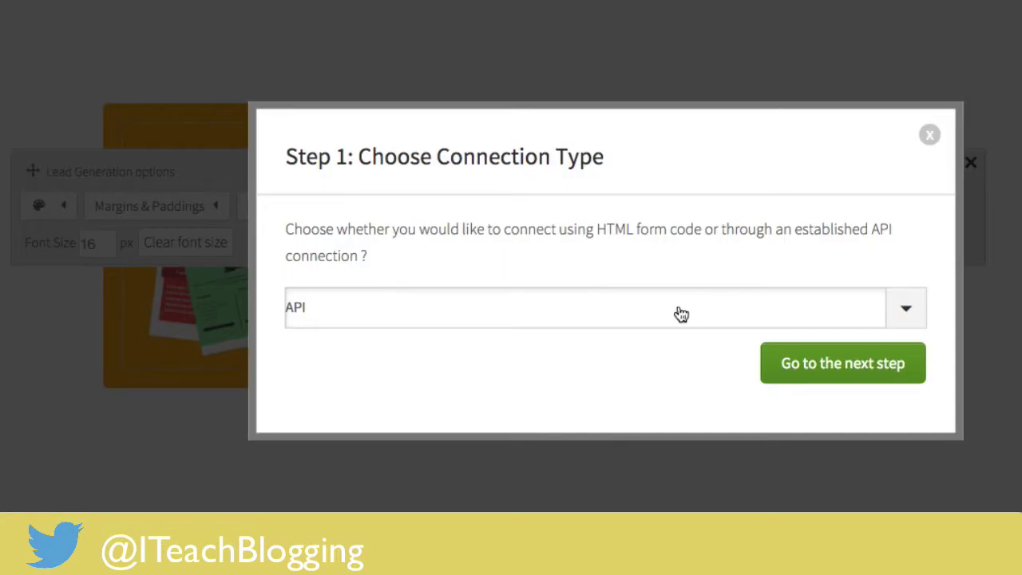
left_click(831, 365)
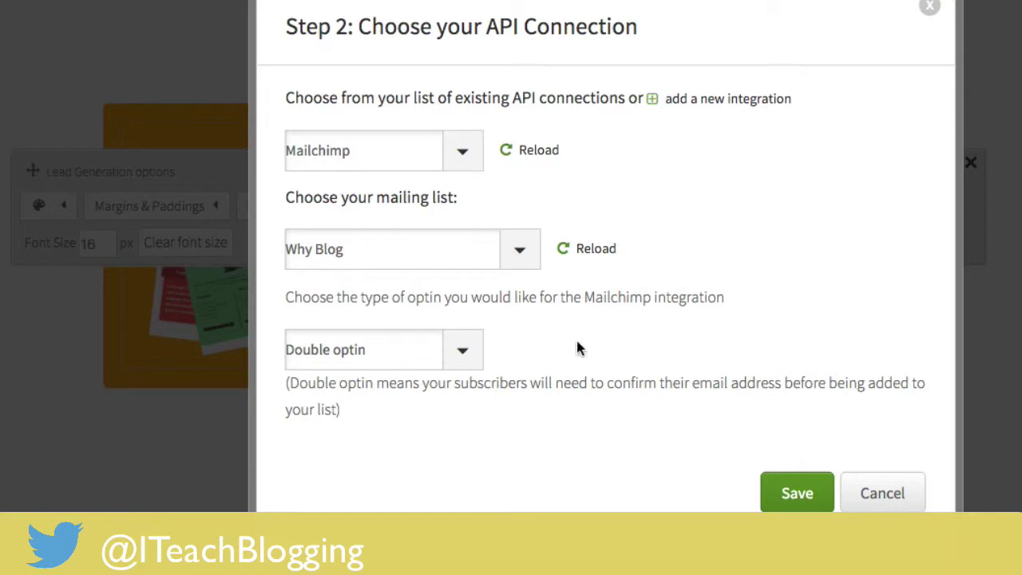
left_click(472, 172)
left_click(627, 182)
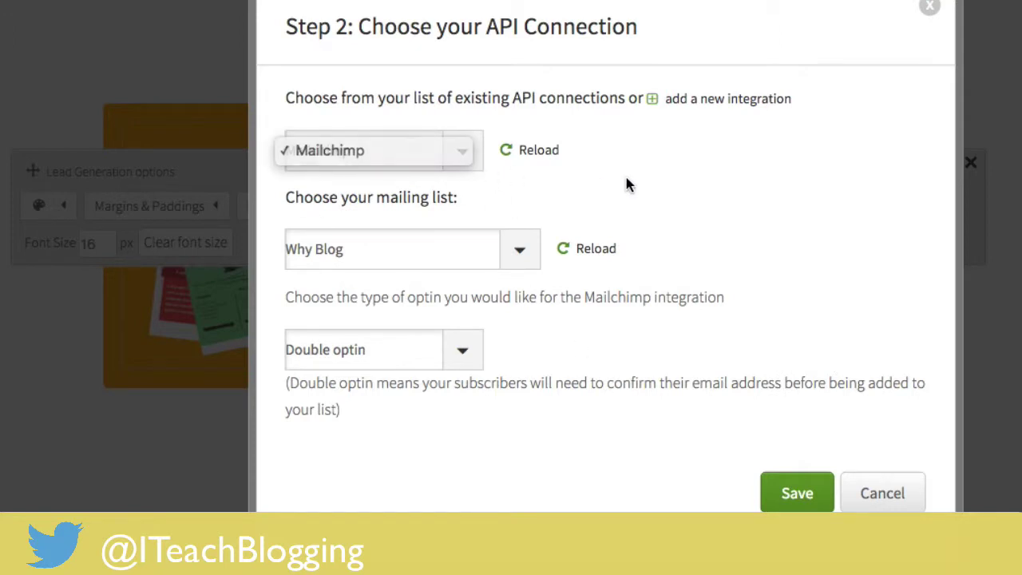
left_click(515, 257)
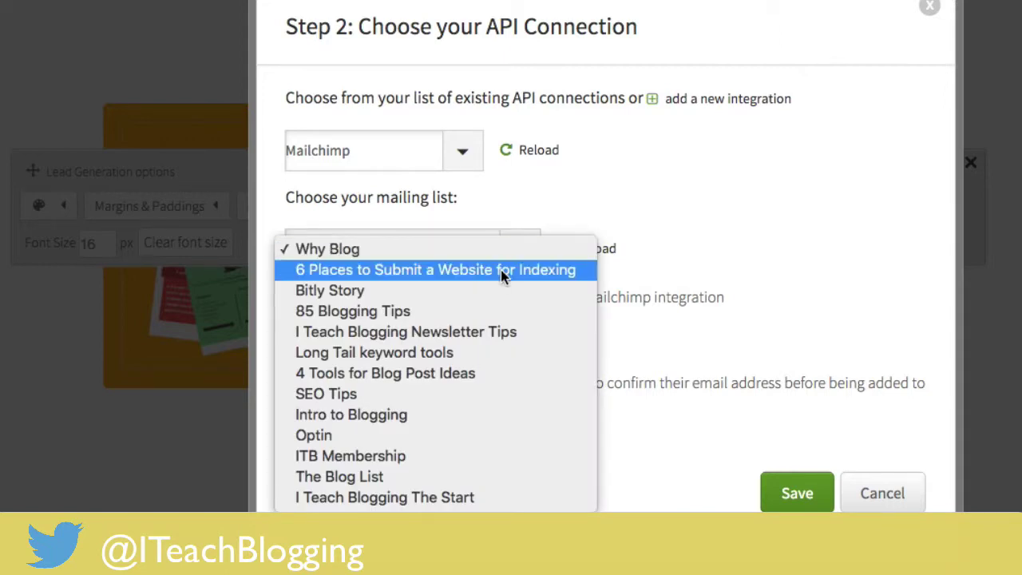
left_click(503, 274)
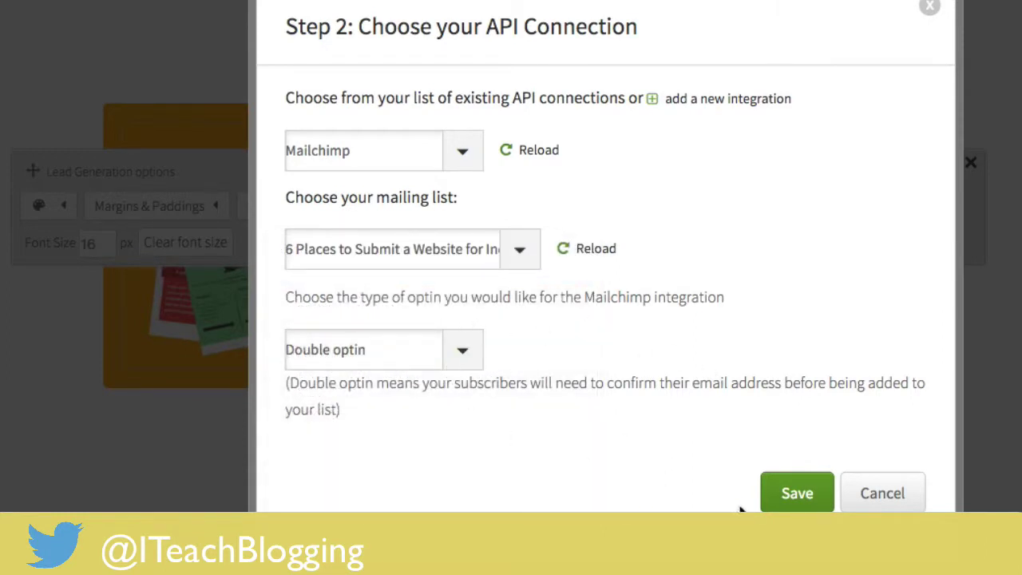
left_click(790, 499)
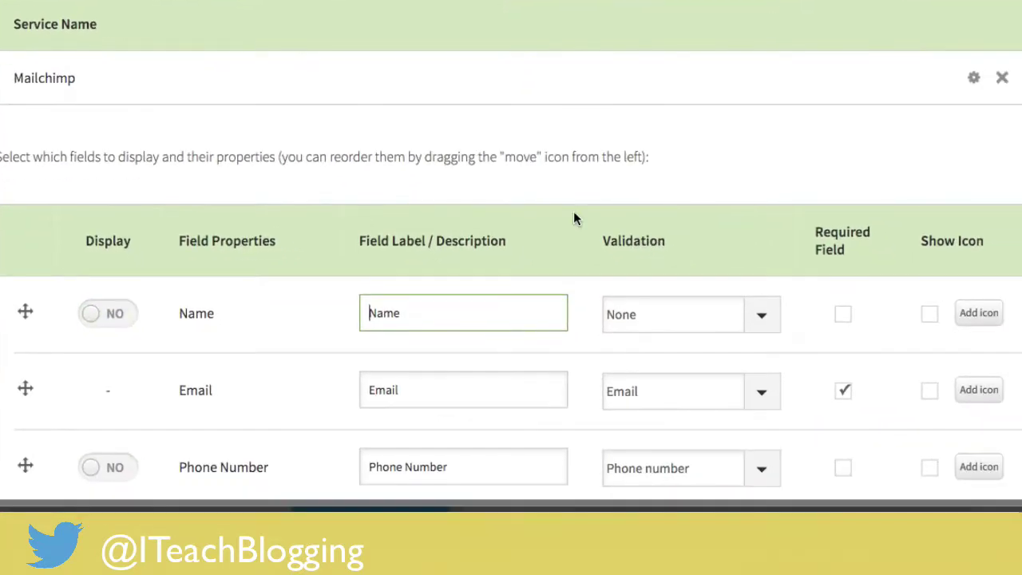
Step: Make the Name field required
scroll(418, 149, "down", 5)
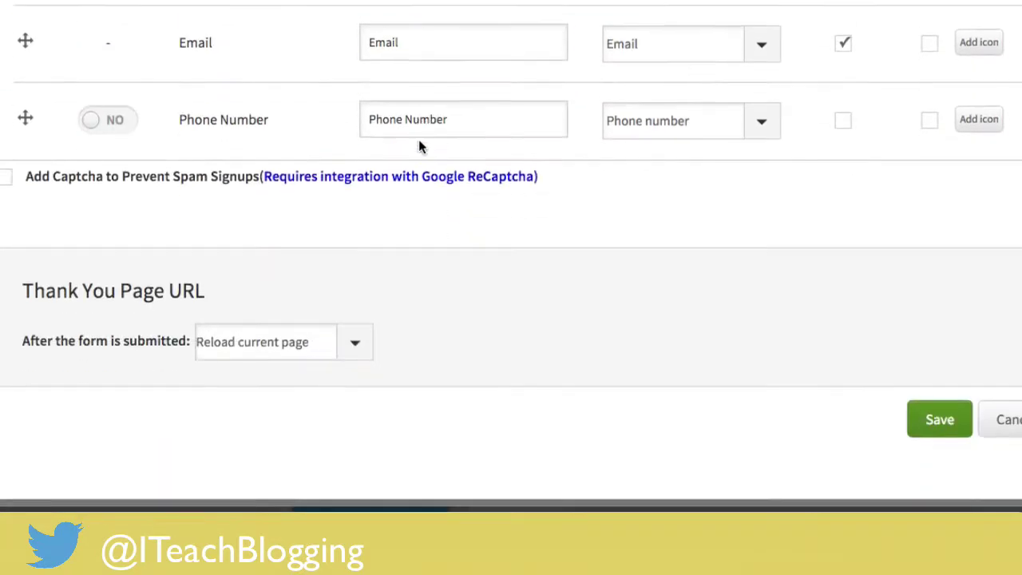
scroll(418, 150, "up", 1)
scroll(418, 150, "up", 1)
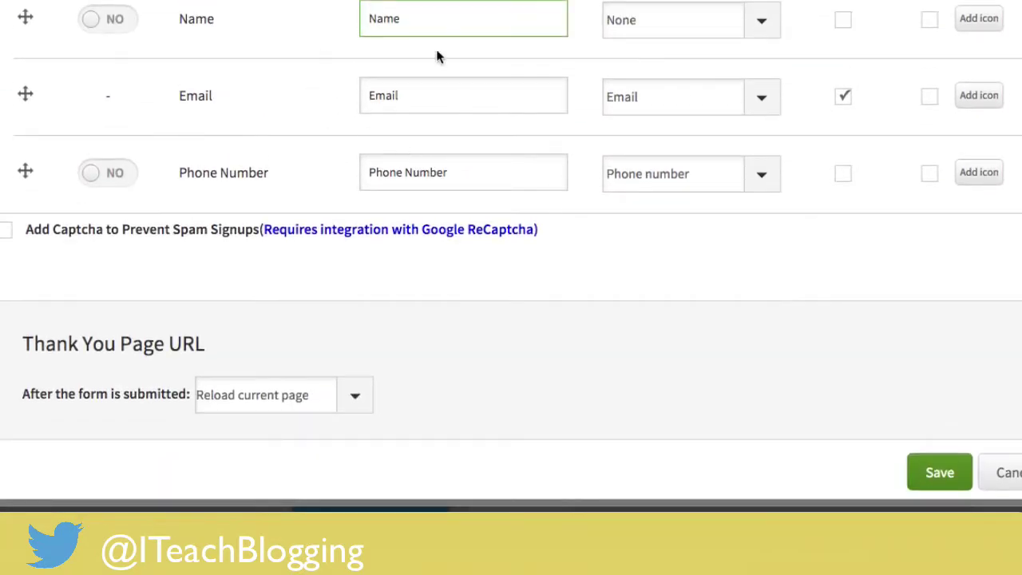
left_click(844, 21)
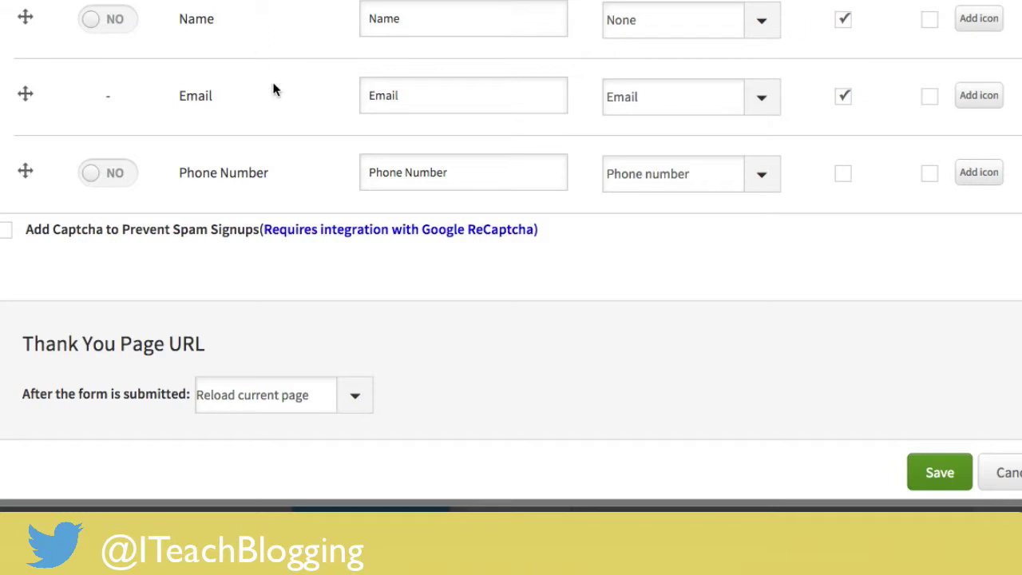
scroll(269, 91, "down", 2)
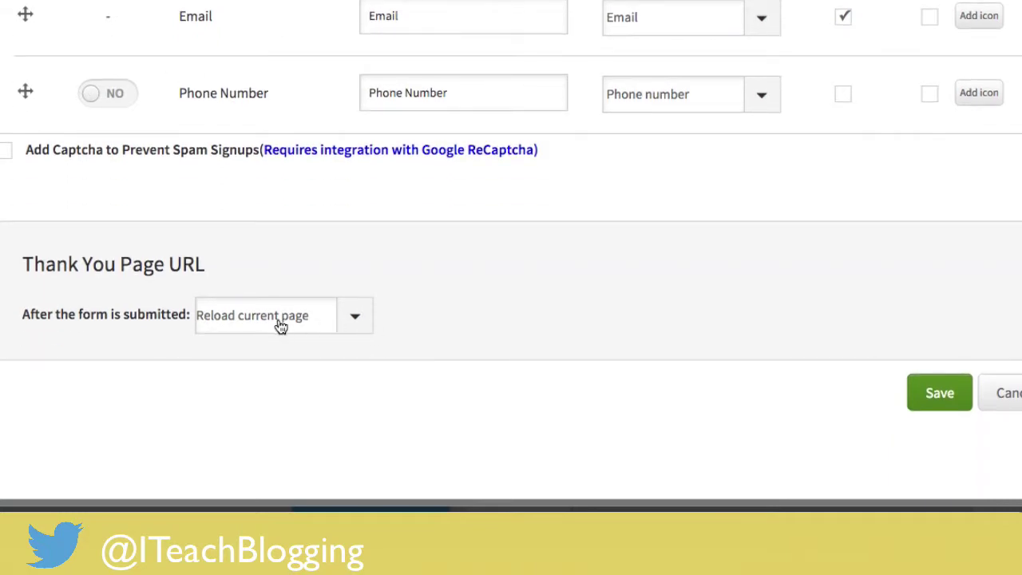
left_click(361, 320)
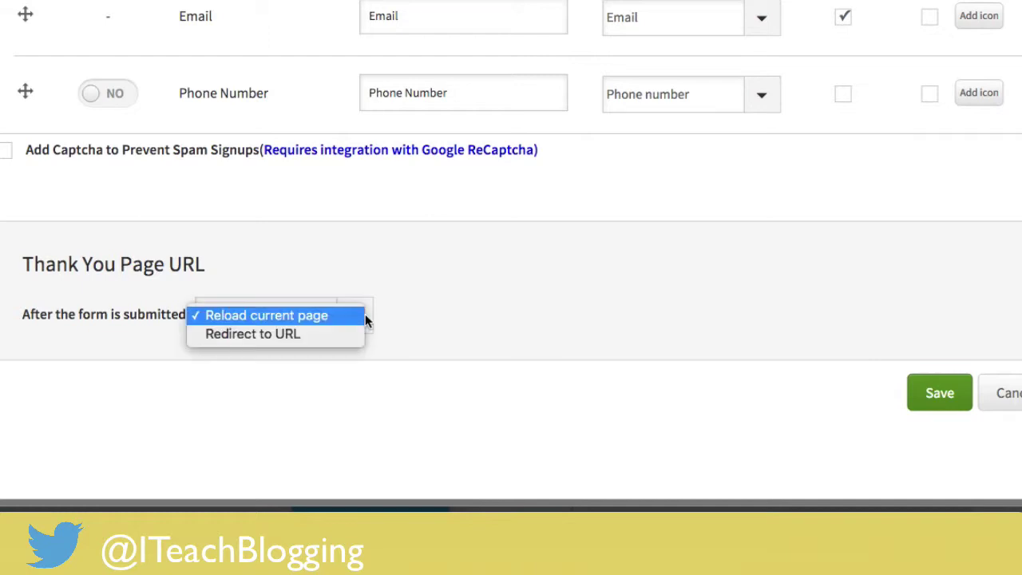
left_click(299, 336)
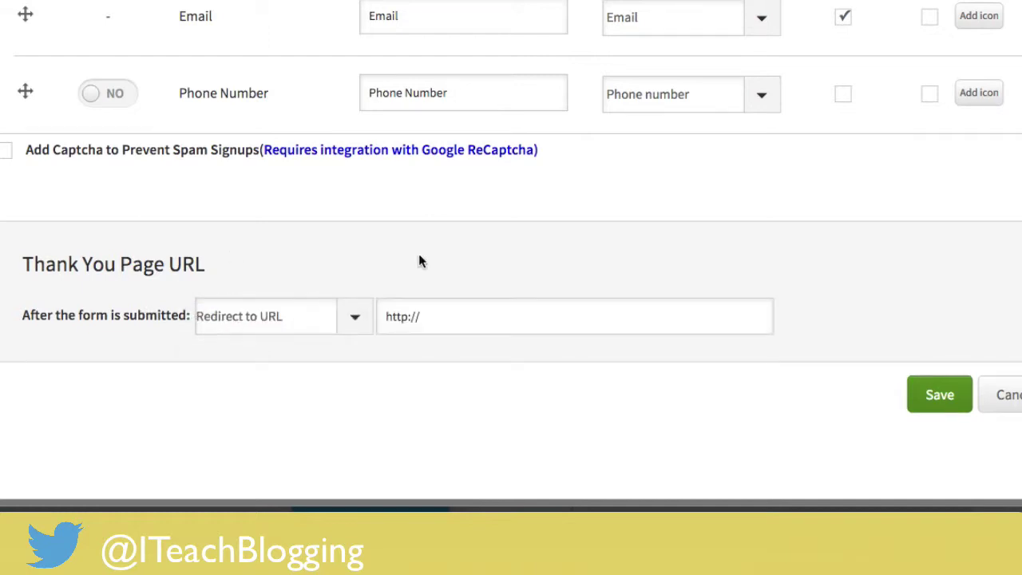
left_click(466, 319)
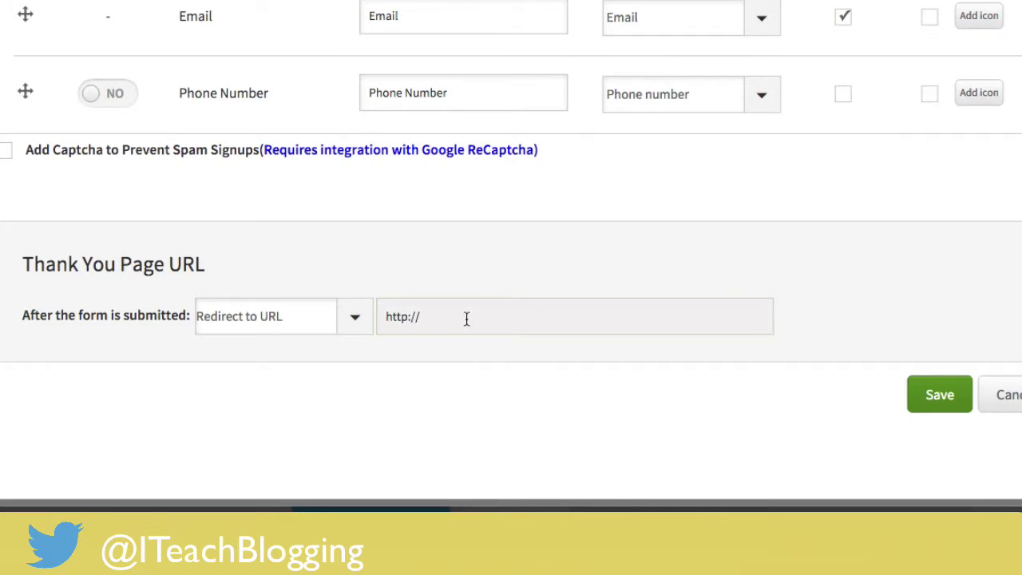
left_click(466, 319)
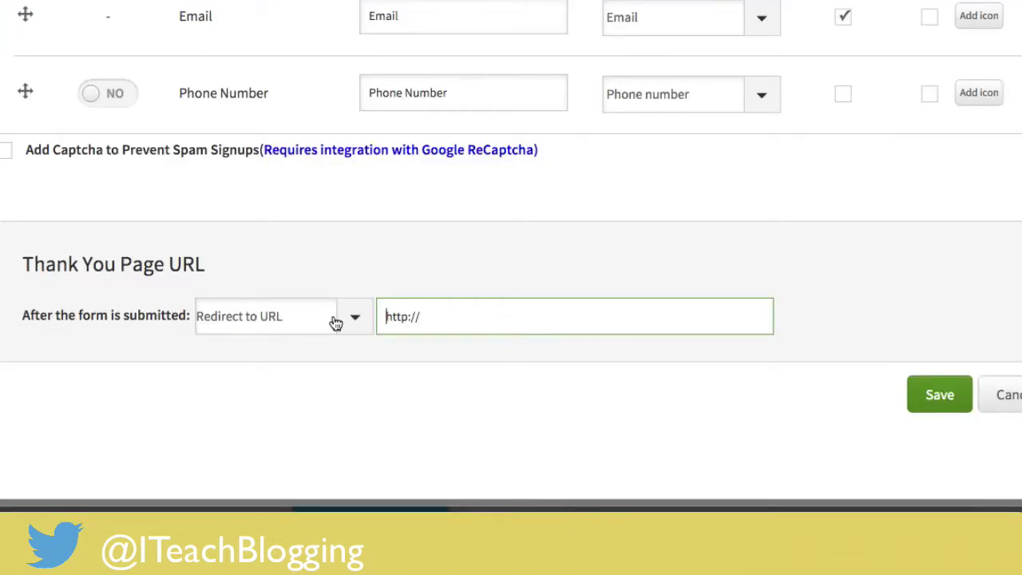
key("ctrl+v")
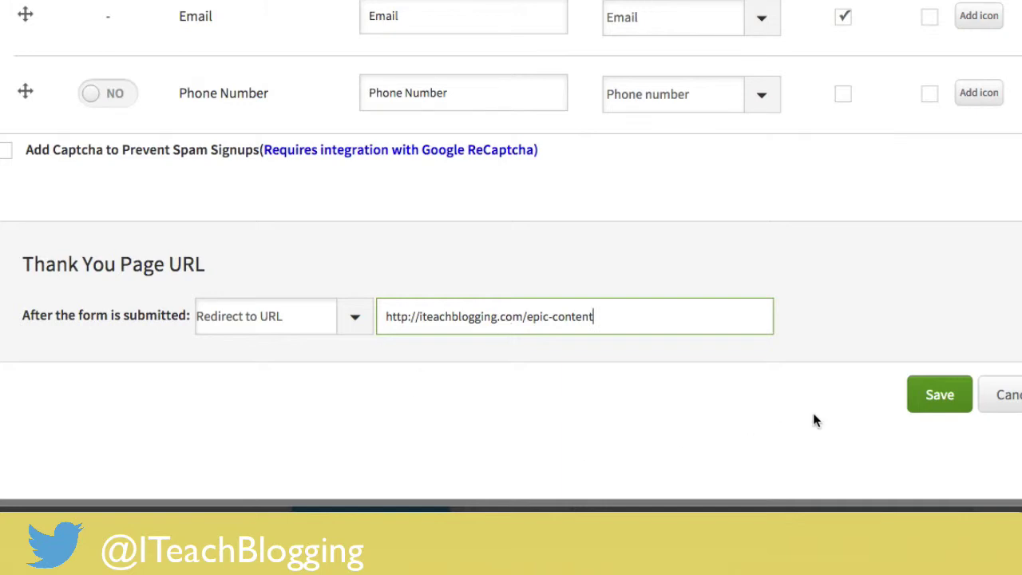
left_click(941, 394)
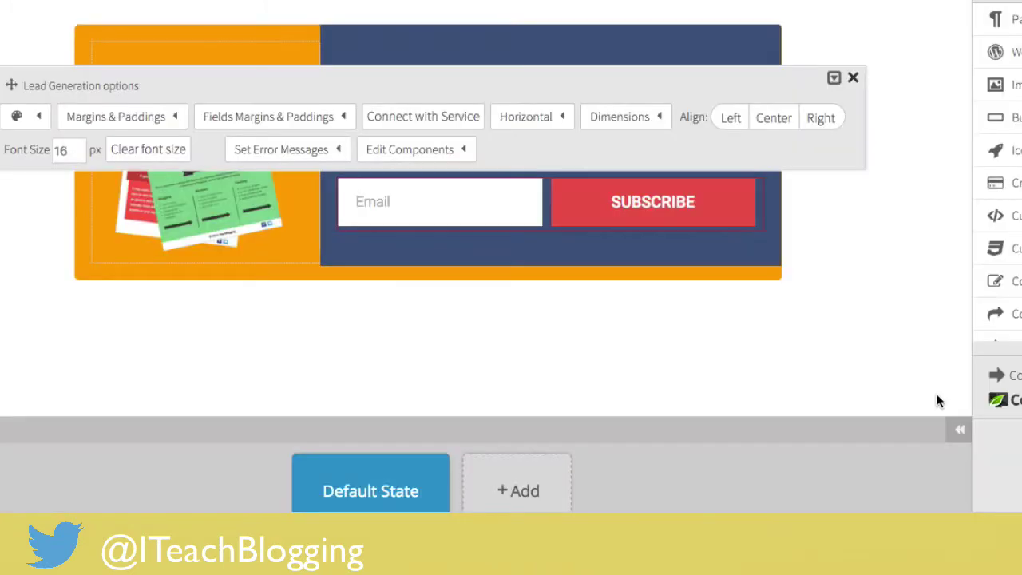
Step: Close the Lead Generation options and save the form design changes
left_click(885, 279)
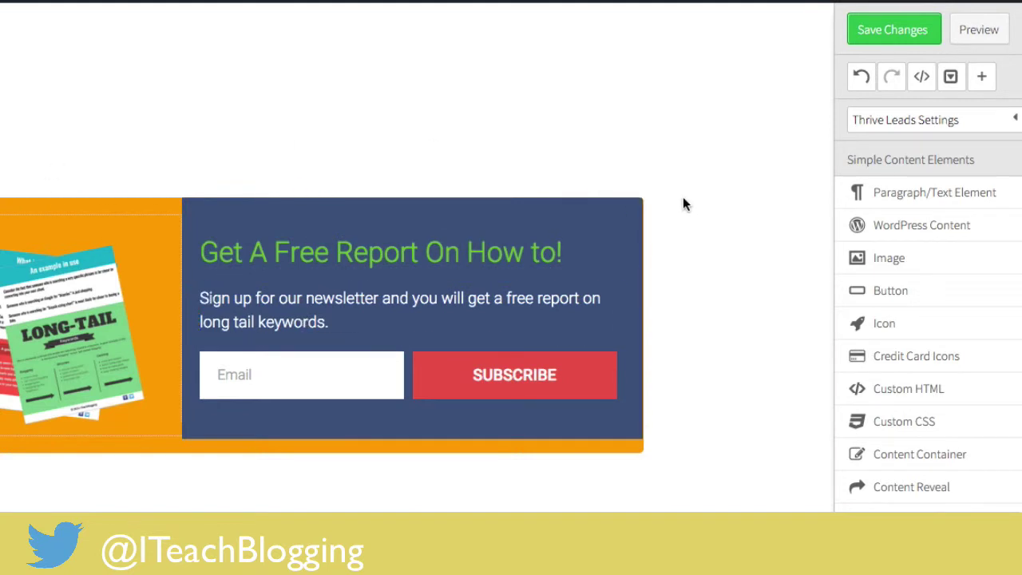
left_click(868, 37)
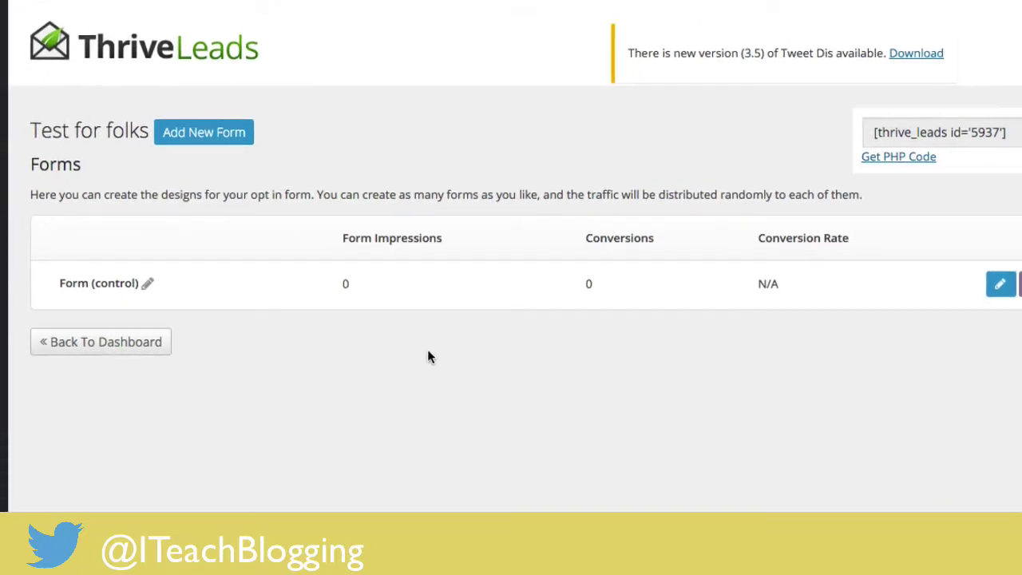
Step: Copy the Test for folks shortcode [thrive_leads id='5937'] from the dashboard
left_click(128, 349)
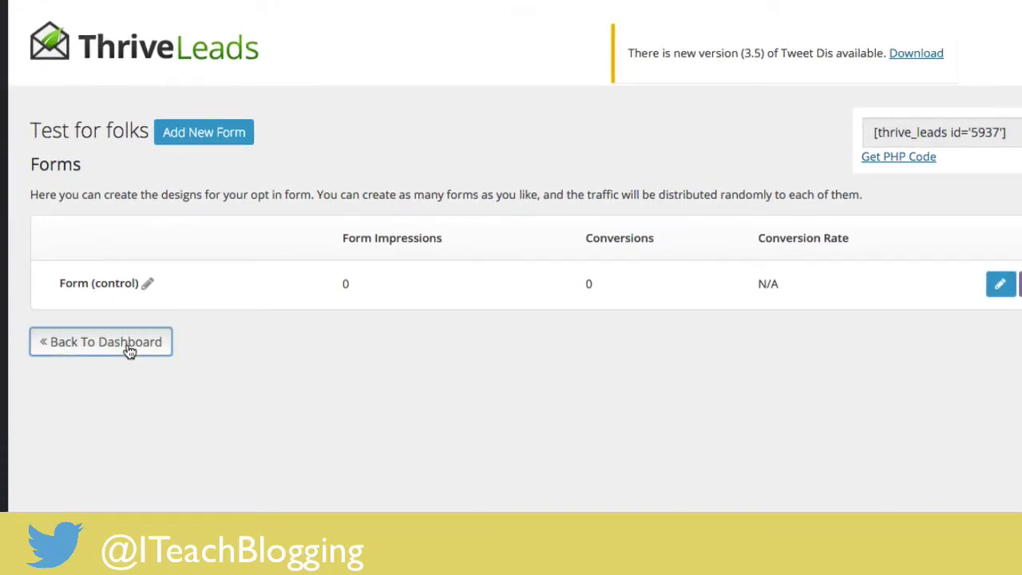
scroll(319, 355, "down", 10)
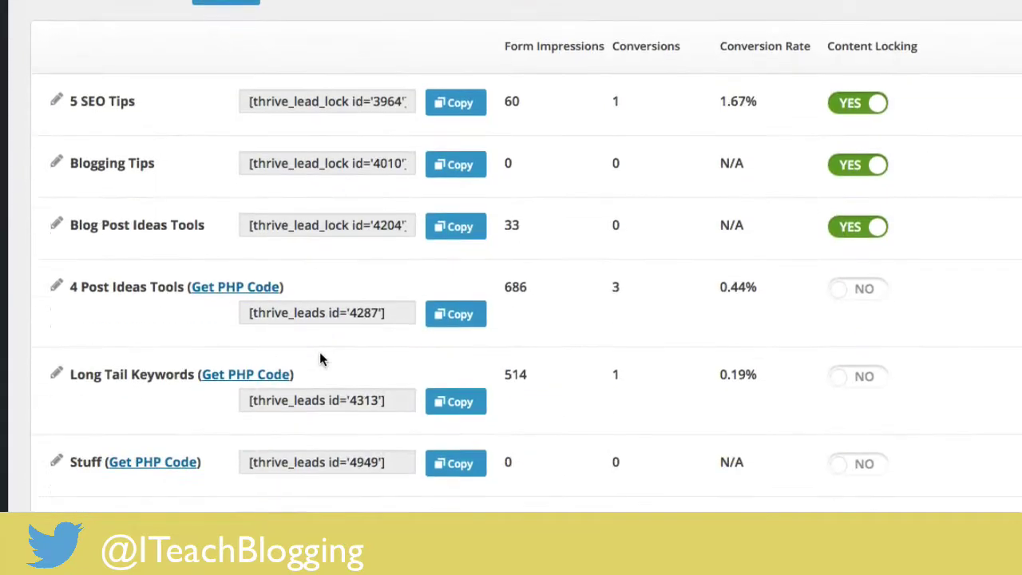
scroll(320, 360, "down", 7)
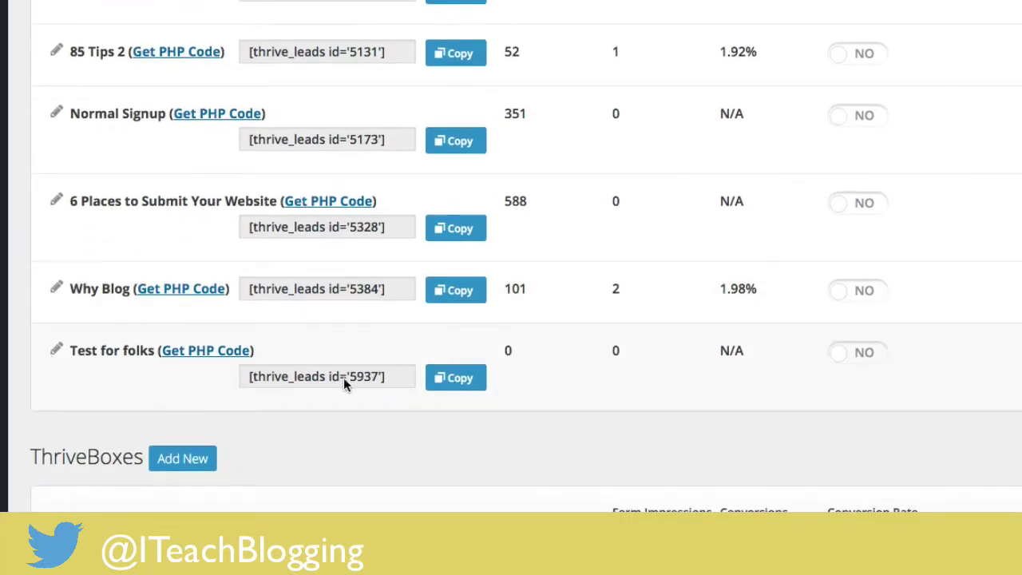
left_click(439, 381)
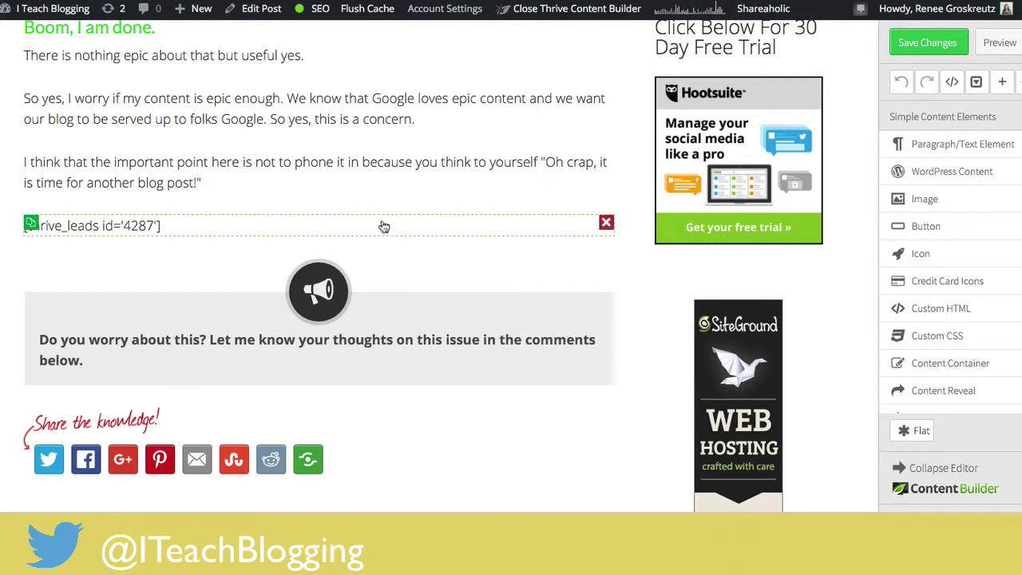
Step: Insert a text block with [thrive_leads id='5937'] above the existing shortcode in the post
left_click_drag(946, 144, 399, 222)
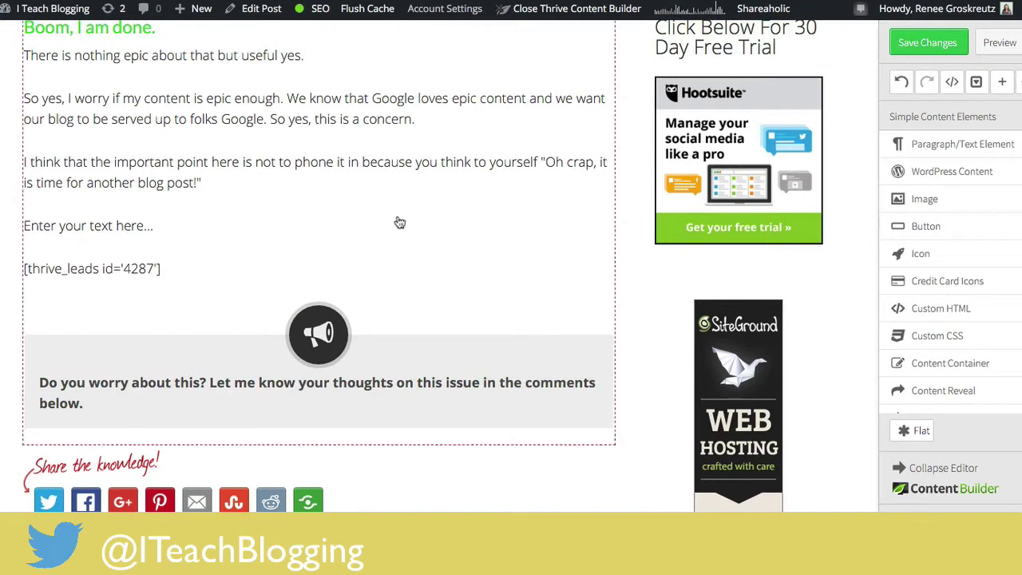
left_click(379, 226)
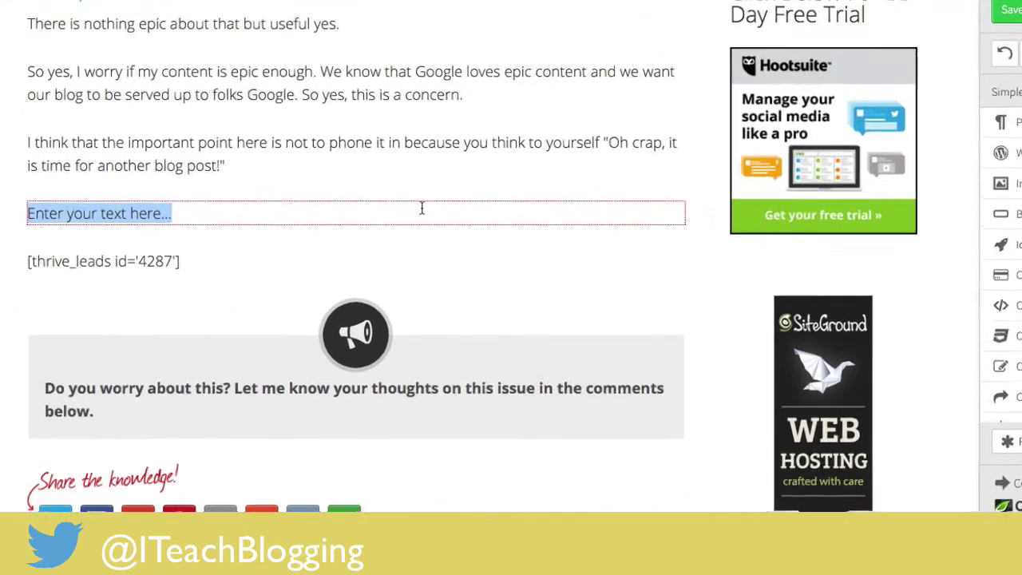
key("ctrl+v")
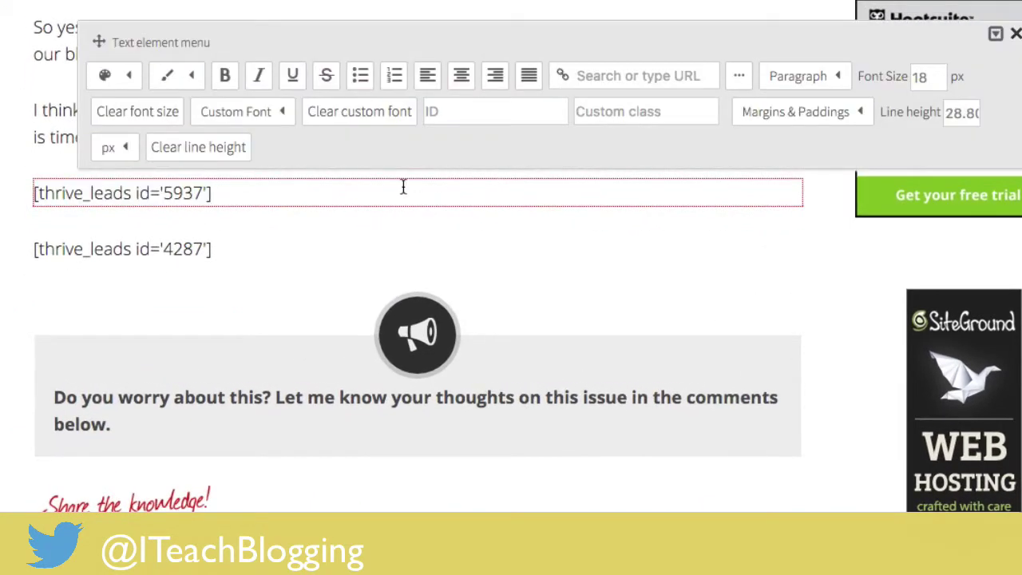
left_click(828, 261)
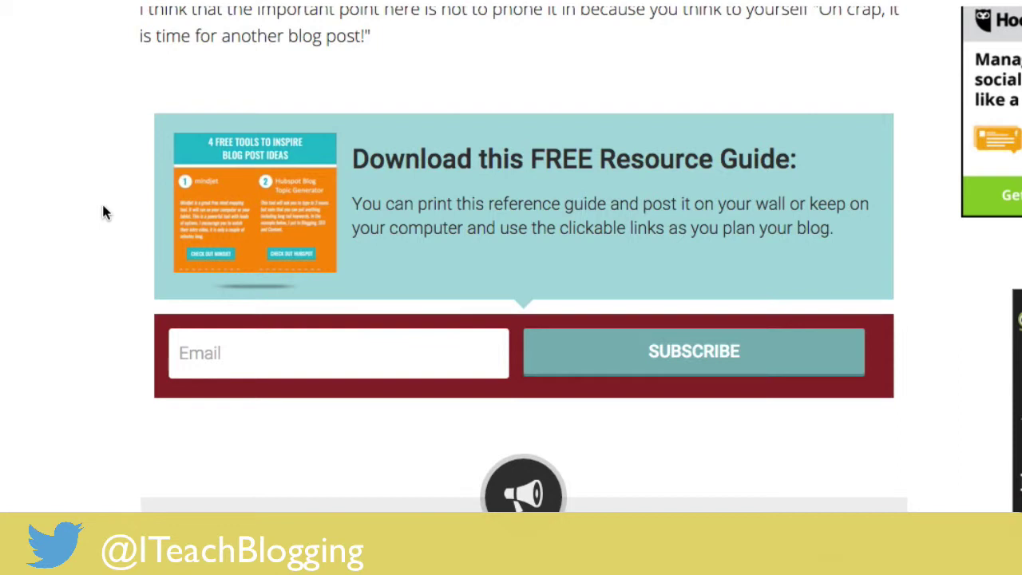
scroll(104, 212, "up", 1)
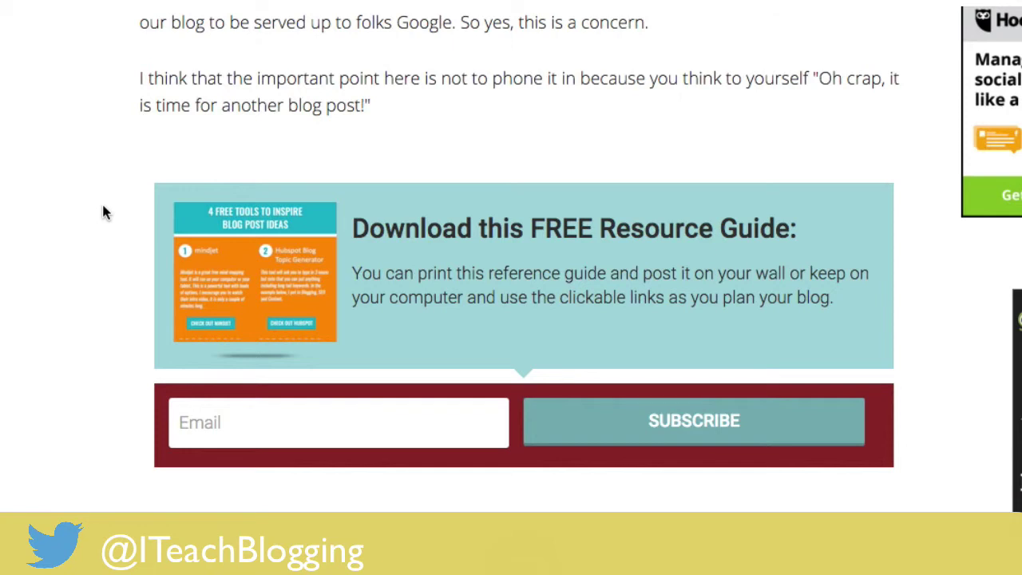
scroll(103, 208, "down", 1)
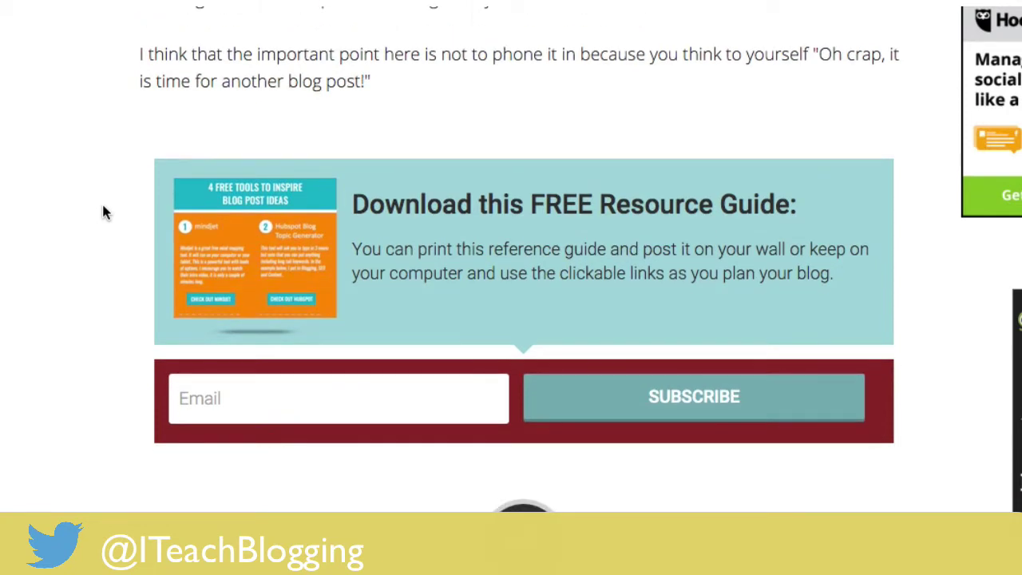